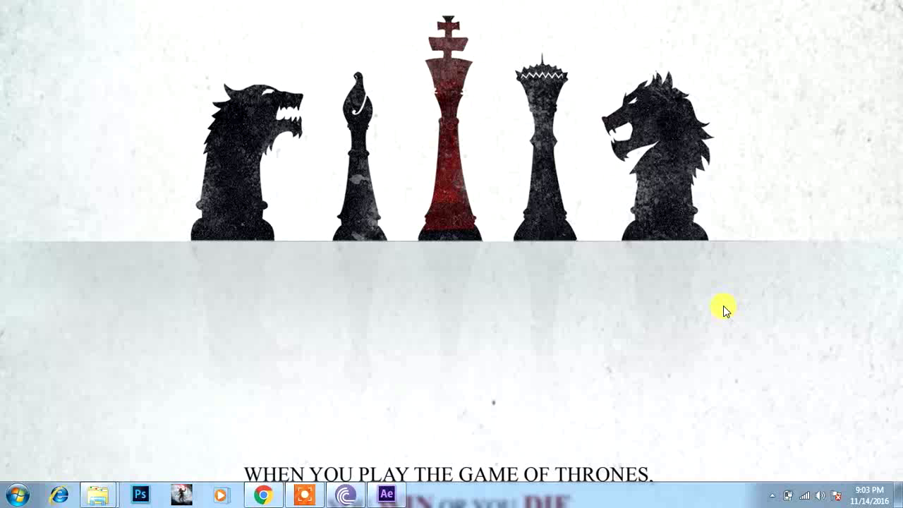
Switch to After Effects, start a file import and go to the Libraries location.
{"action": "left_click", "coordinate": [388, 494]}
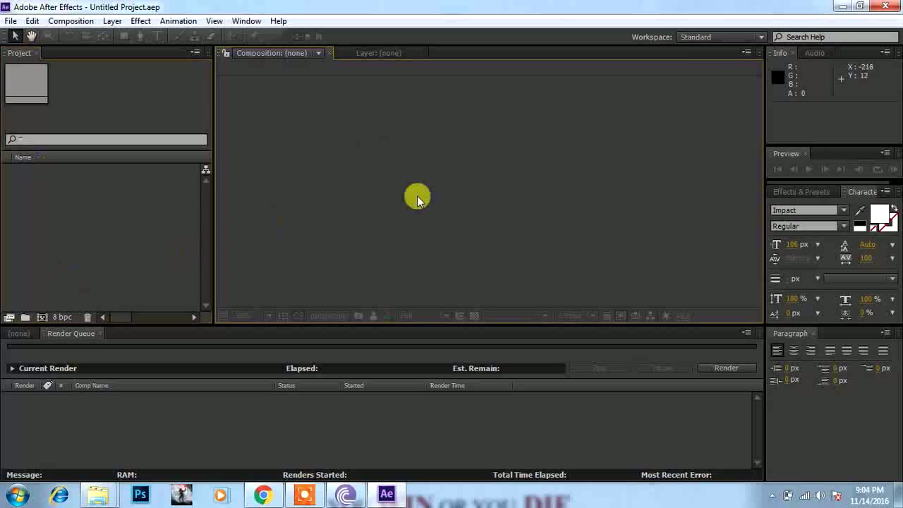
{"action": "double_click", "coordinate": [77, 229]}
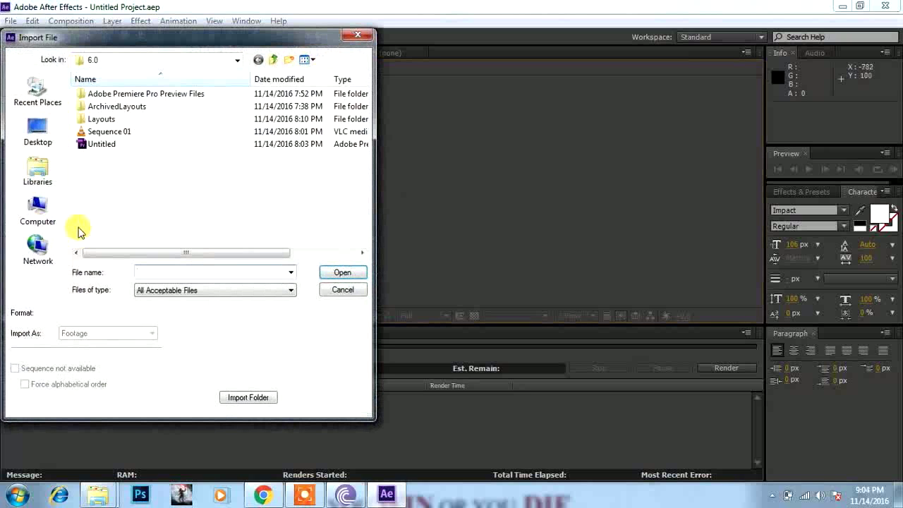
{"action": "left_click", "coordinate": [38, 131]}
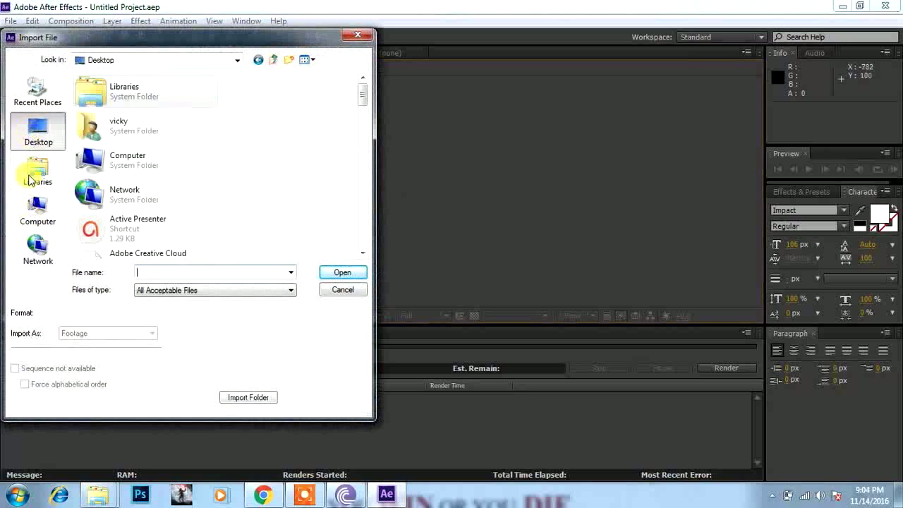
{"action": "left_click", "coordinate": [42, 166]}
{"action": "left_click", "coordinate": [52, 125]}
{"action": "left_click", "coordinate": [36, 165]}
{"action": "left_click", "coordinate": [48, 125]}
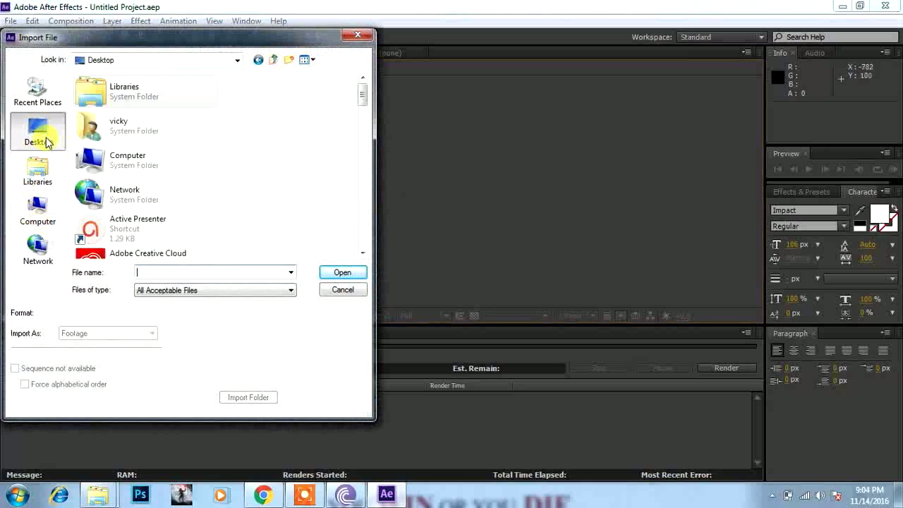
{"action": "left_click", "coordinate": [42, 164]}
{"action": "left_click", "coordinate": [38, 127]}
{"action": "left_click", "coordinate": [38, 168]}
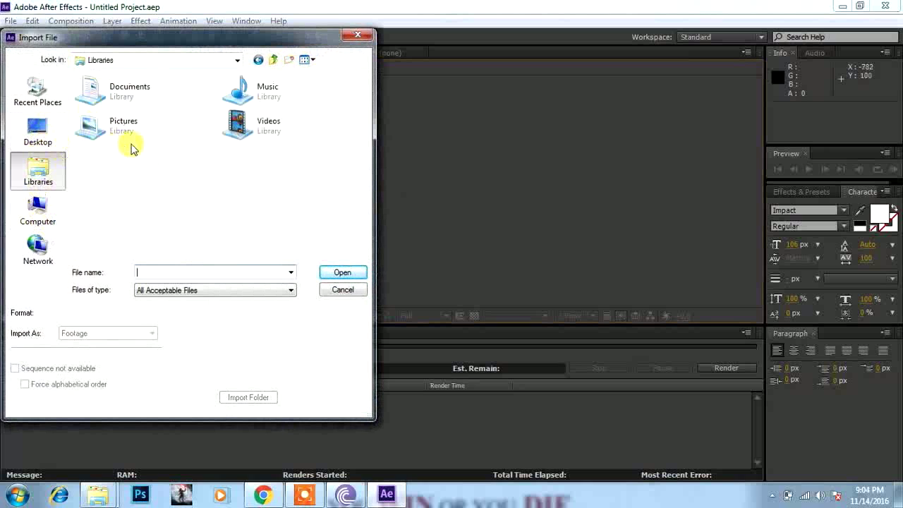
{"action": "double_click", "coordinate": [133, 138]}
{"action": "scroll", "coordinate": [228, 162], "scroll_direction": "down", "scroll_amount": 5}
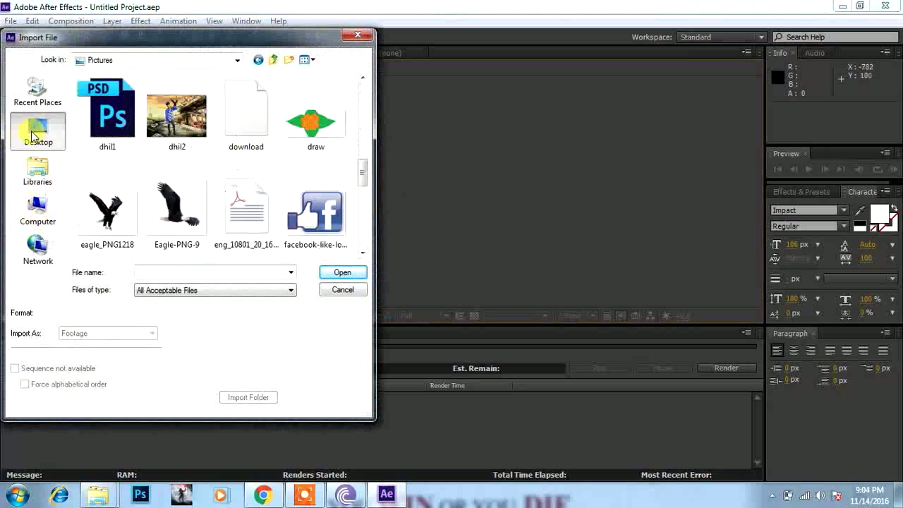
{"action": "left_click", "coordinate": [38, 131]}
{"action": "left_click", "coordinate": [39, 168]}
{"action": "left_click", "coordinate": [45, 135]}
{"action": "left_click", "coordinate": [54, 171]}
Import the image maxresdefault (2) from the Videos library as footage.
{"action": "double_click", "coordinate": [286, 128]}
{"action": "scroll", "coordinate": [279, 191], "scroll_direction": "down", "scroll_amount": 5}
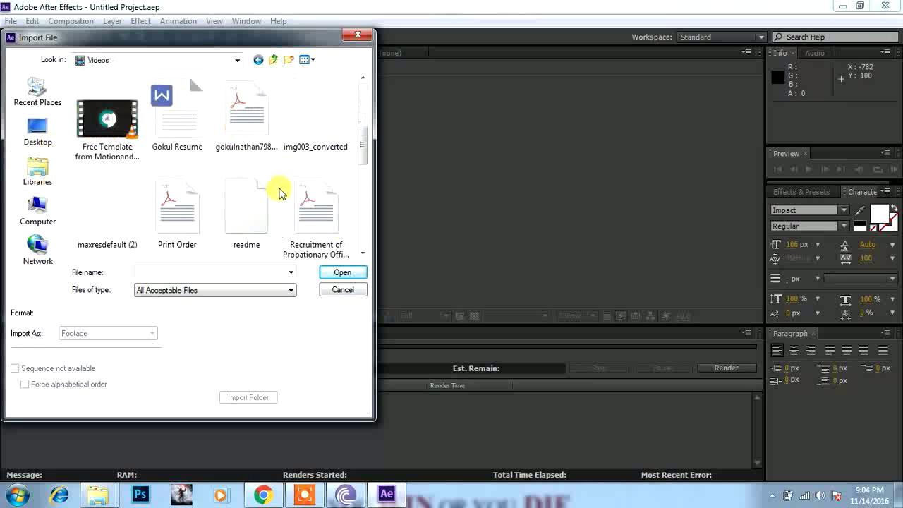
{"action": "left_click", "coordinate": [106, 122]}
{"action": "left_click", "coordinate": [343, 273]}
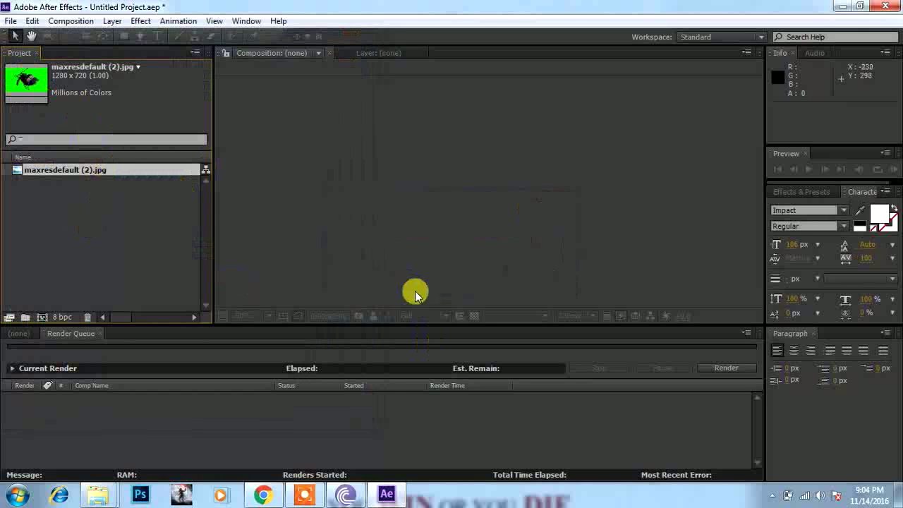
Create a new composition from the imported maxresdefault (2).jpg footage.
{"action": "left_click", "coordinate": [18, 334]}
{"action": "left_click_drag", "start_coordinate": [138, 169], "coordinate": [43, 317]}
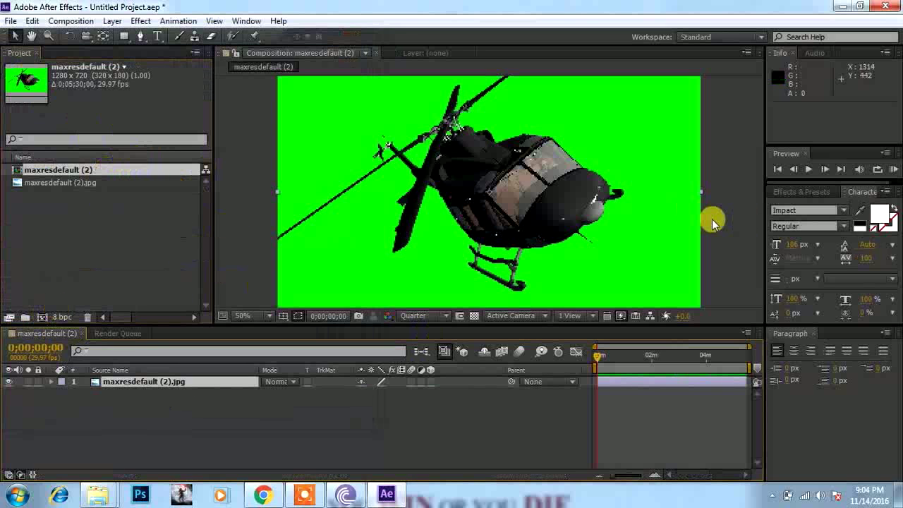
{"action": "key", "text": "slash"}
{"action": "key", "text": "super"}
{"action": "key", "text": "super"}
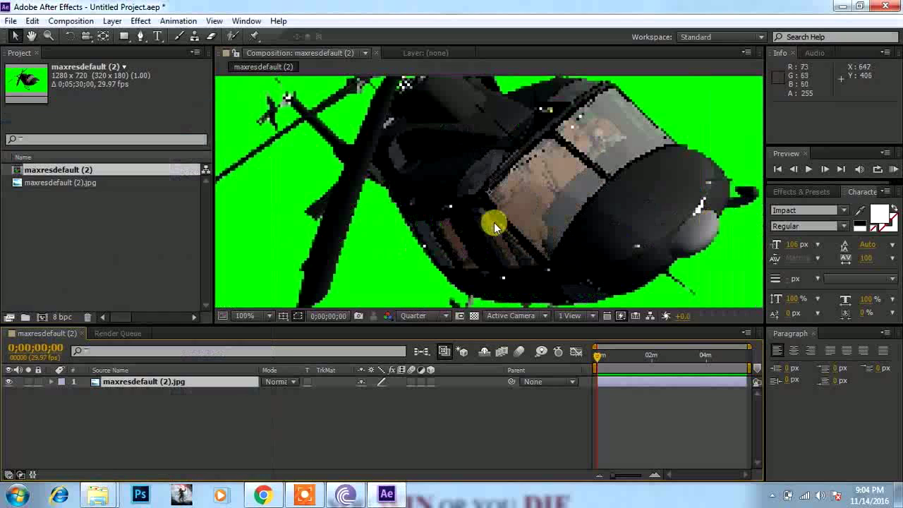
{"action": "key", "text": "comma"}
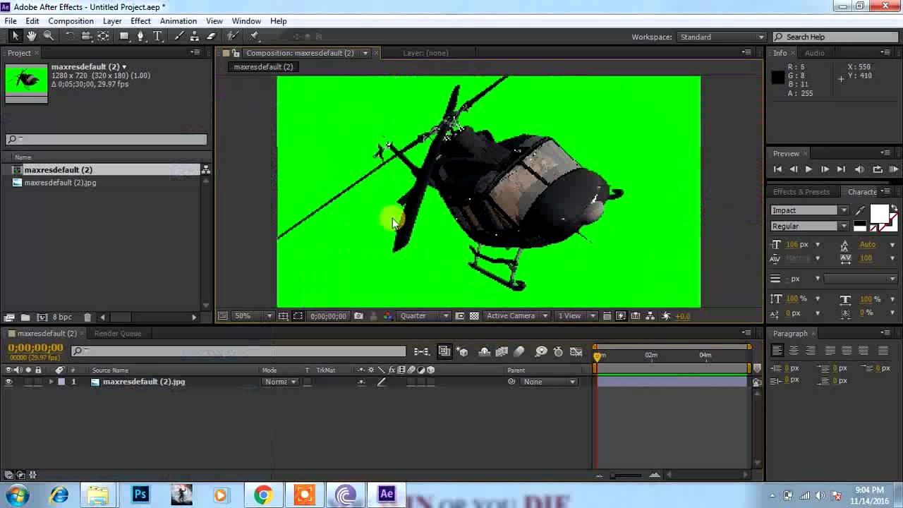
Scrub through the composition's timeline and review its composition settings without changing them.
{"action": "left_click_drag", "start_coordinate": [600, 357], "coordinate": [736, 358]}
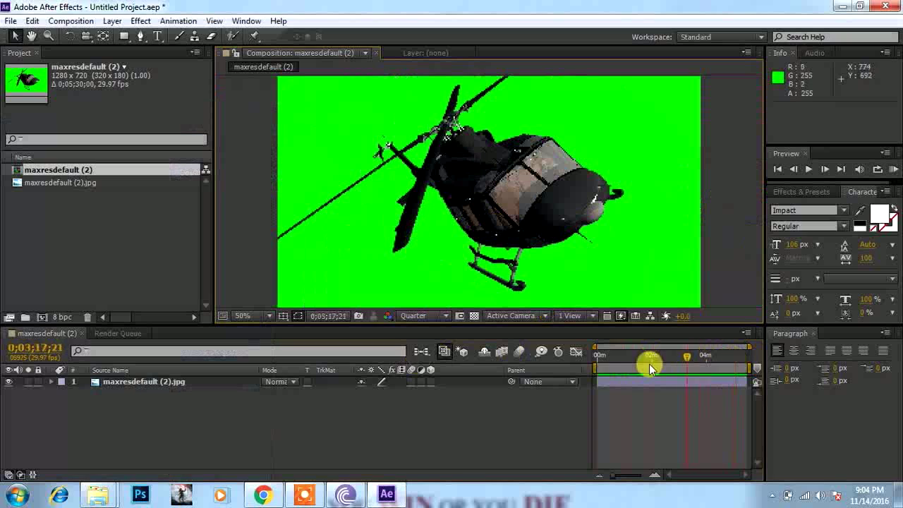
{"action": "left_click_drag", "start_coordinate": [616, 358], "coordinate": [595, 360]}
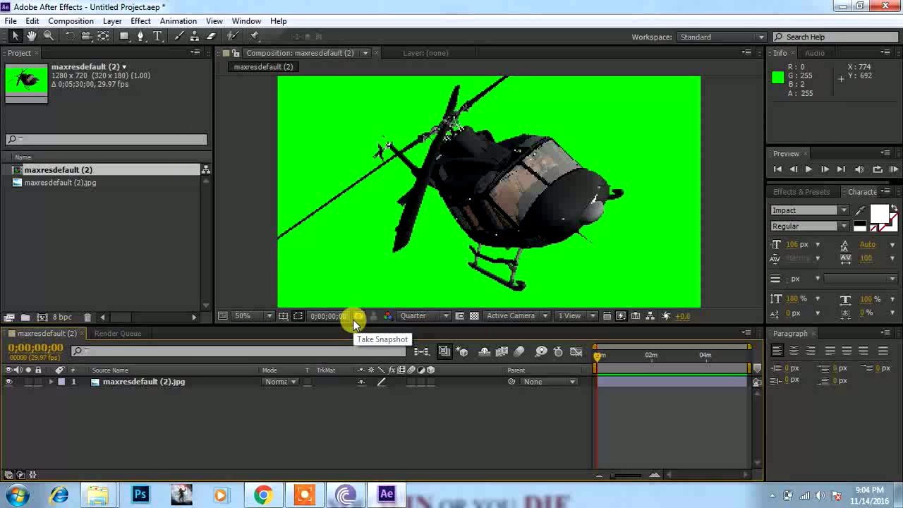
{"action": "key", "text": "ctrl+k"}
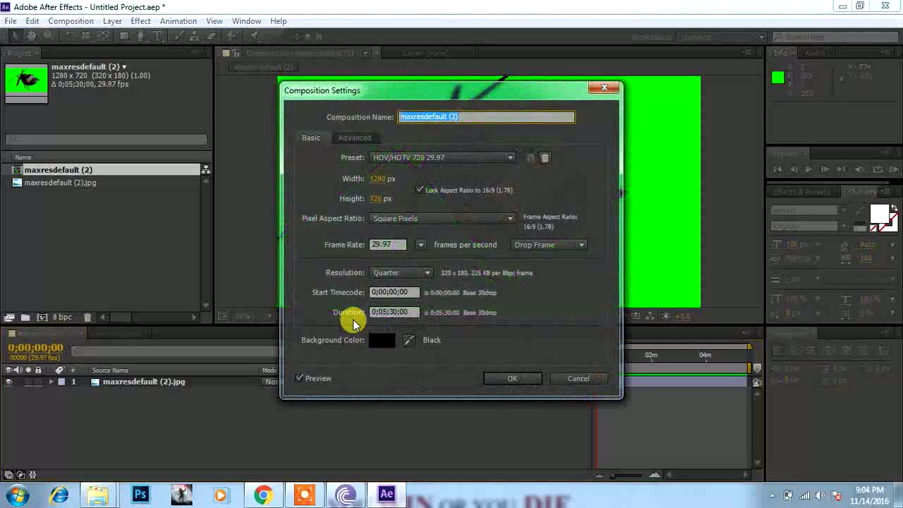
{"action": "left_click", "coordinate": [586, 379]}
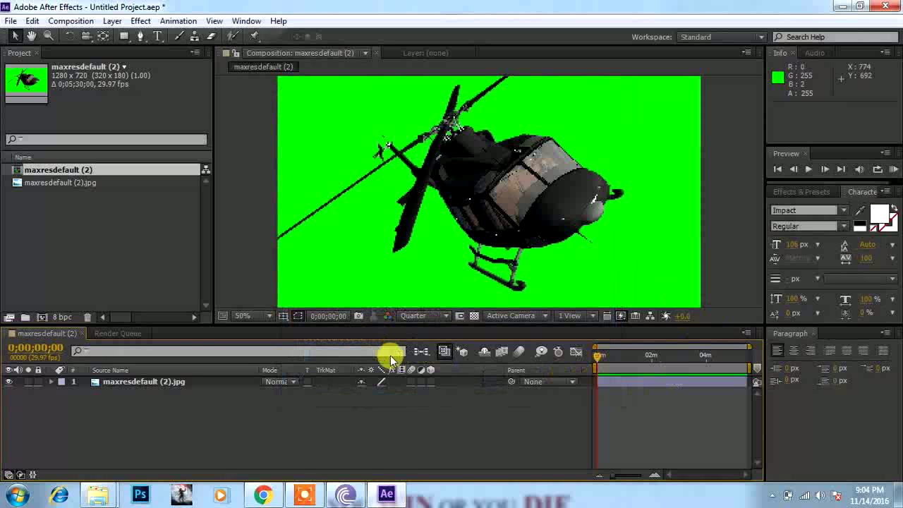
Set the composition's duration to 0;00;30;00 and return the playhead to the start.
{"action": "key", "text": "ctrl+k"}
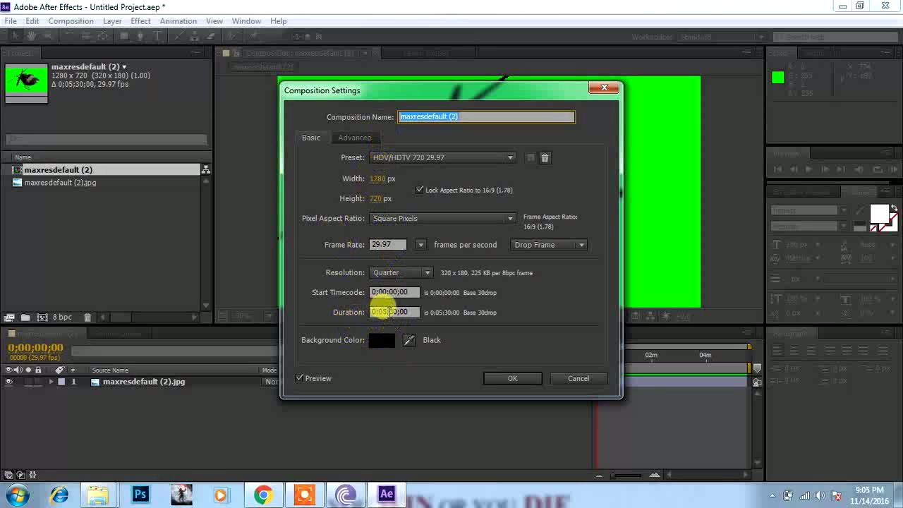
{"action": "left_click", "coordinate": [388, 312]}
{"action": "type", "text": "3000"}
{"action": "left_click", "coordinate": [511, 379]}
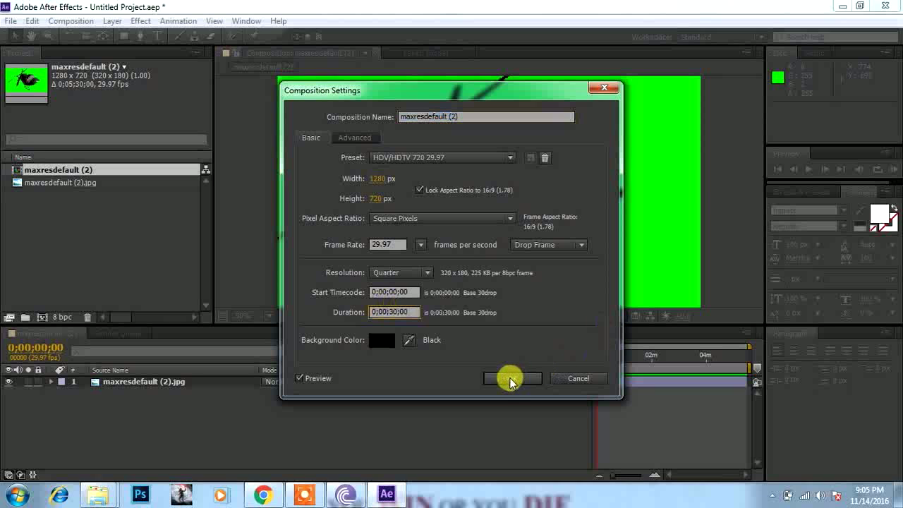
{"action": "left_click_drag", "start_coordinate": [625, 360], "coordinate": [595, 362]}
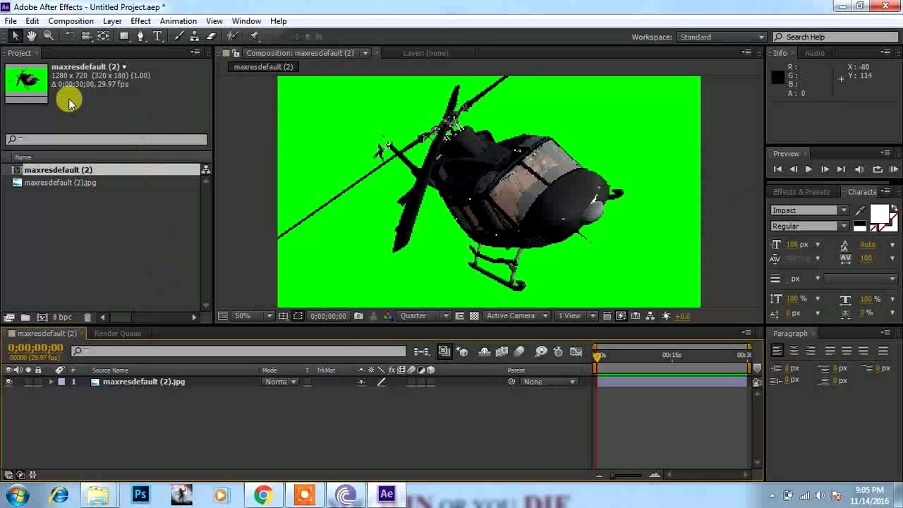
{"action": "left_click", "coordinate": [9, 20]}
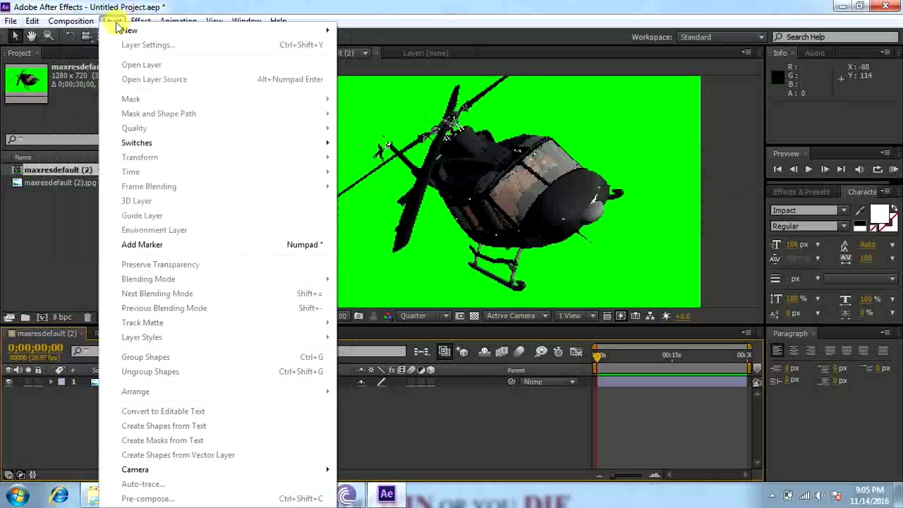
{"action": "left_click", "coordinate": [112, 20]}
{"action": "left_click", "coordinate": [140, 21]}
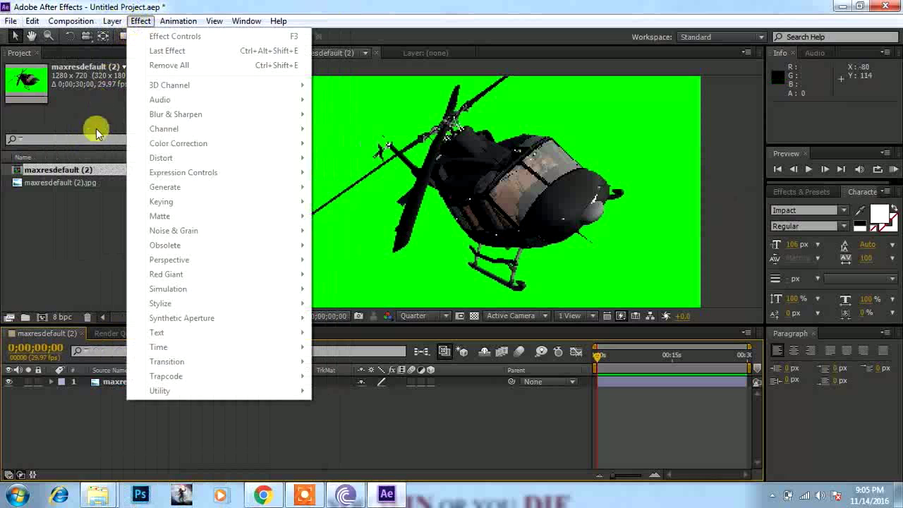
{"action": "left_click", "coordinate": [109, 388]}
{"action": "left_click", "coordinate": [158, 403]}
{"action": "left_click", "coordinate": [81, 288]}
{"action": "left_click", "coordinate": [132, 381]}
{"action": "left_click", "coordinate": [174, 411]}
{"action": "left_click", "coordinate": [125, 272]}
{"action": "left_click", "coordinate": [141, 20]}
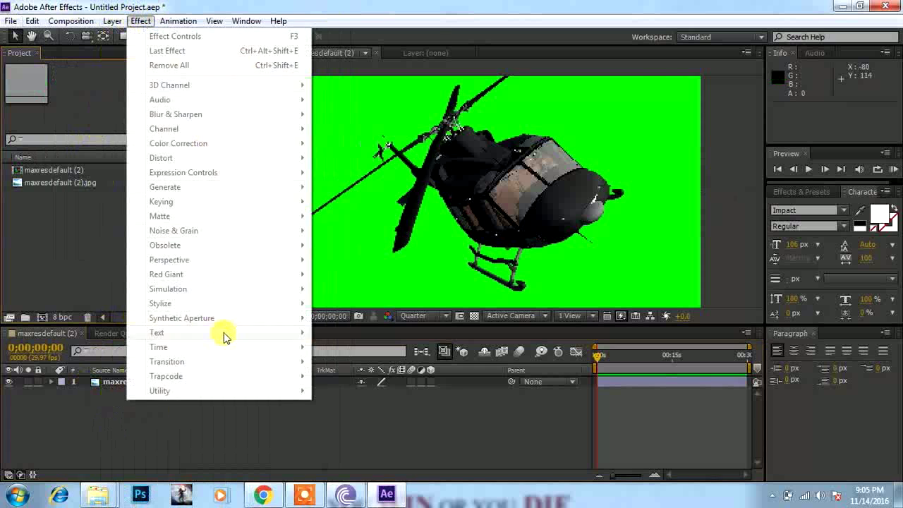
{"action": "key", "text": "alt+v"}
{"action": "left_click", "coordinate": [141, 20]}
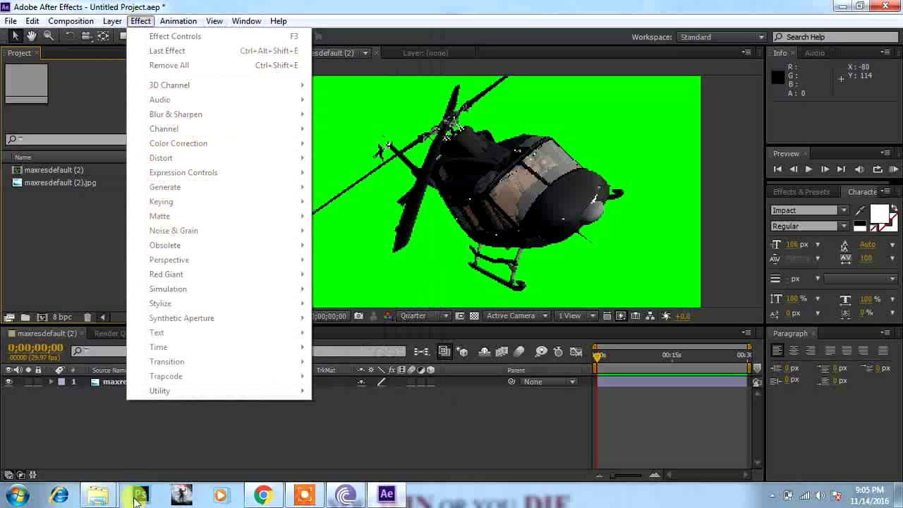
{"action": "left_click", "coordinate": [117, 429]}
Apply the Keylight (1.2) keying effect to the maxresdefault (2).jpg layer.
{"action": "left_click", "coordinate": [129, 386]}
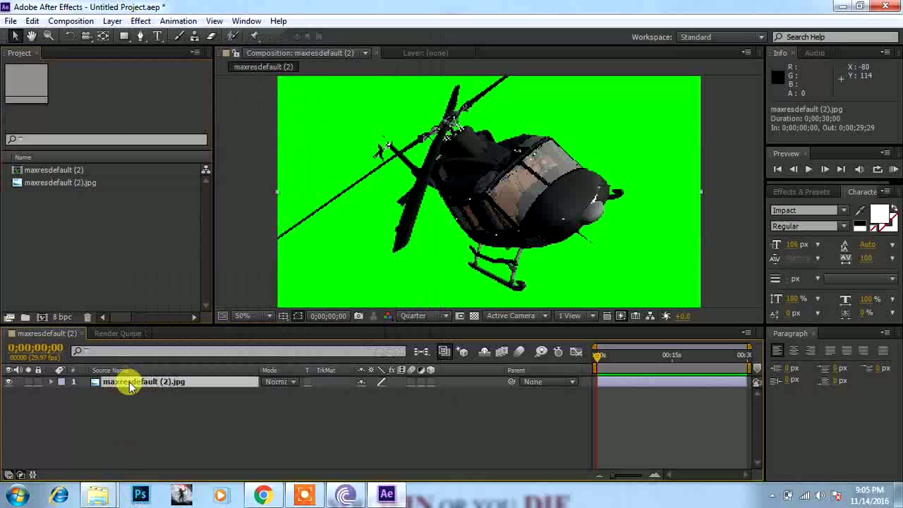
{"action": "left_click", "coordinate": [141, 21]}
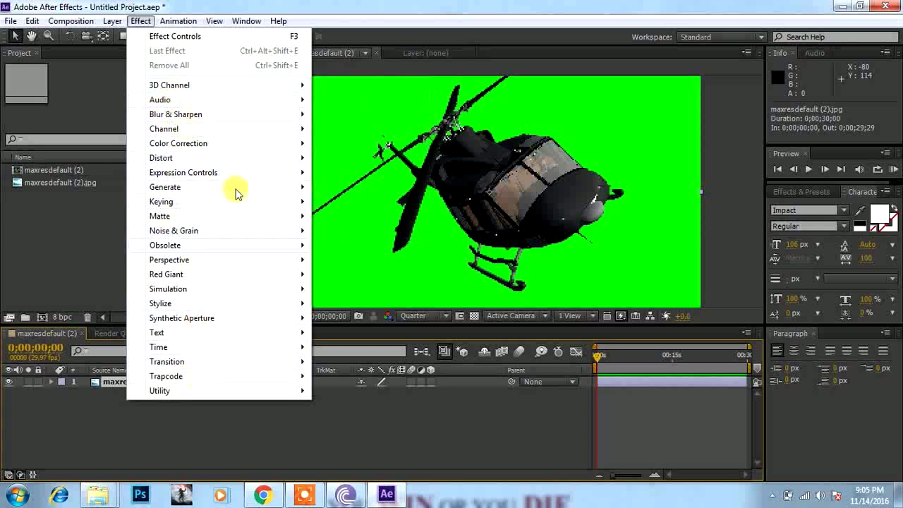
{"action": "mouse_move", "coordinate": [215, 121]}
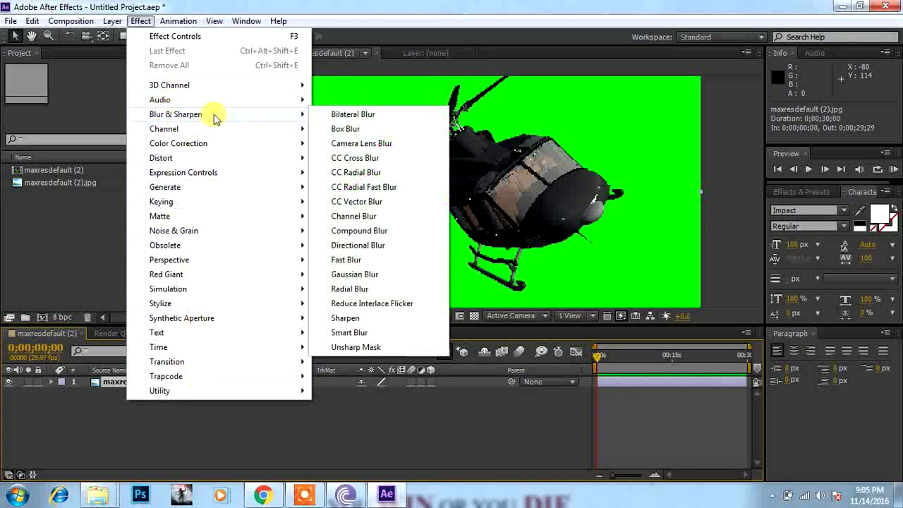
{"action": "mouse_move", "coordinate": [202, 327]}
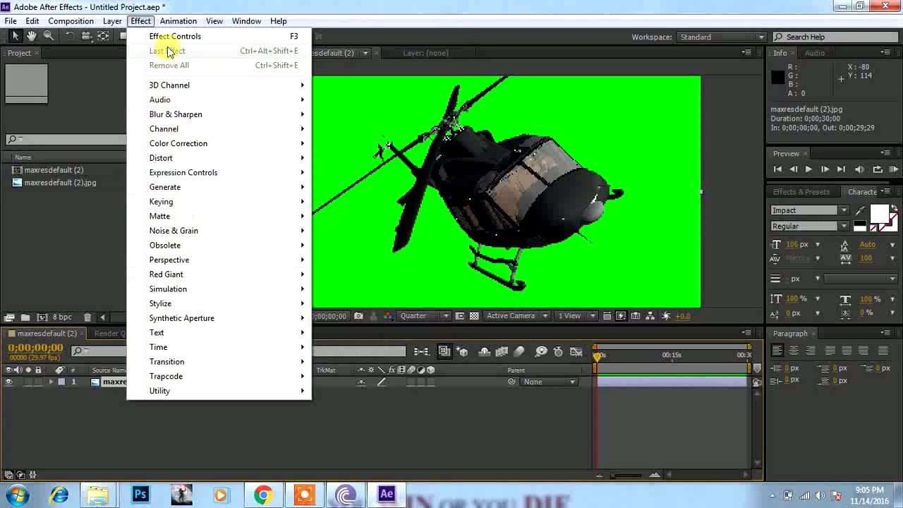
{"action": "mouse_move", "coordinate": [178, 21]}
{"action": "left_click", "coordinate": [125, 237]}
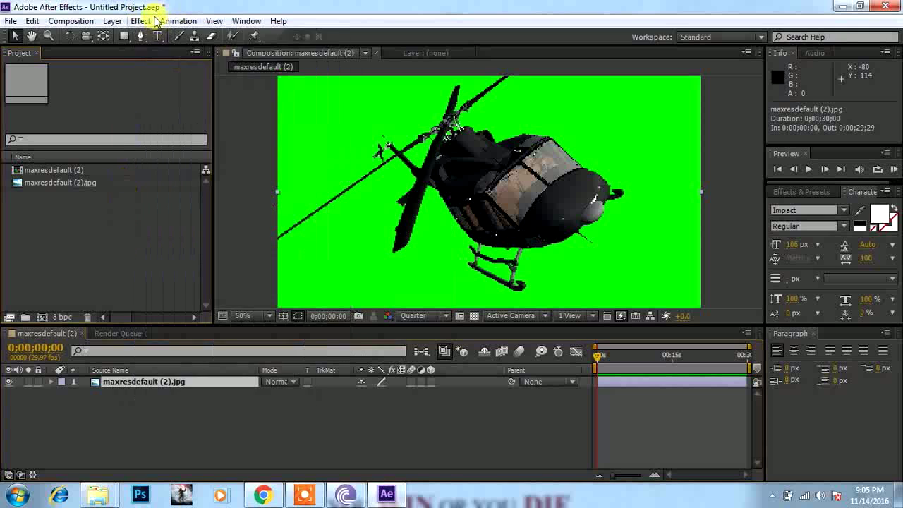
{"action": "left_click", "coordinate": [143, 21]}
{"action": "left_click", "coordinate": [102, 389]}
{"action": "left_click", "coordinate": [141, 21]}
{"action": "mouse_move", "coordinate": [273, 202]}
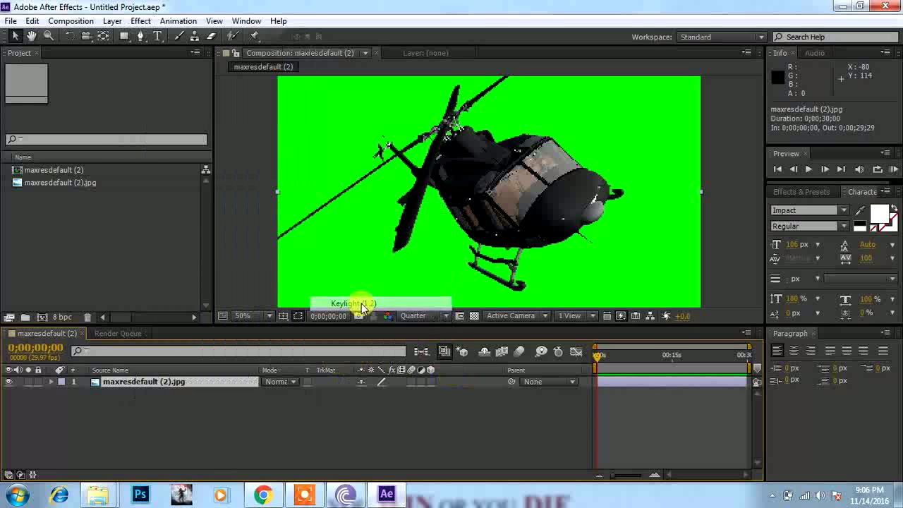
{"action": "left_click", "coordinate": [357, 302]}
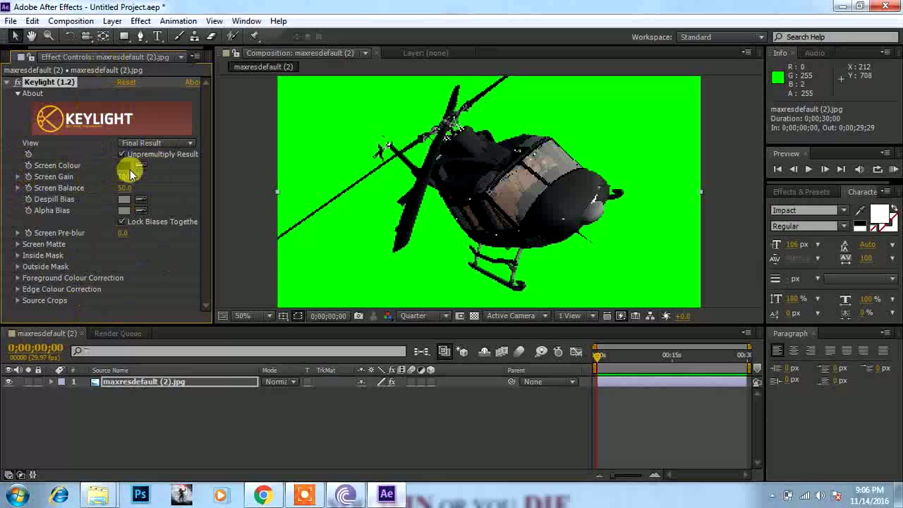
{"action": "left_click", "coordinate": [152, 143]}
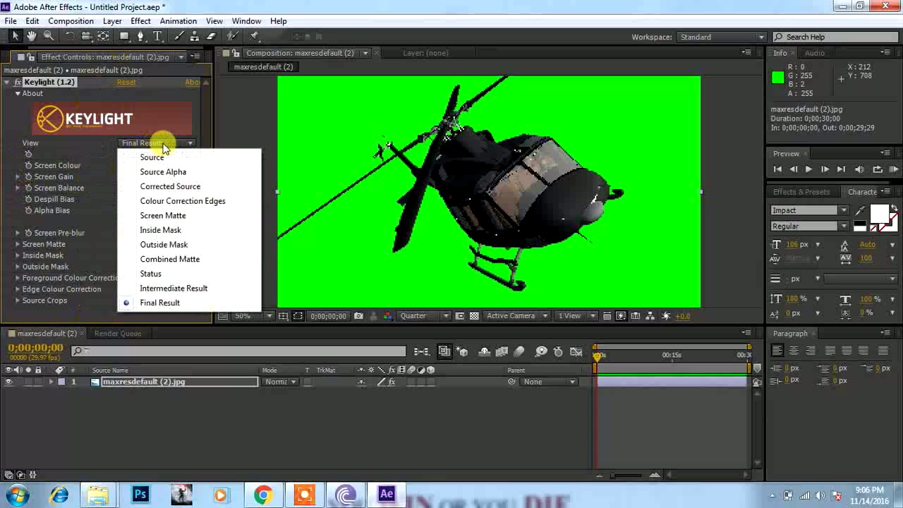
{"action": "left_click", "coordinate": [199, 134]}
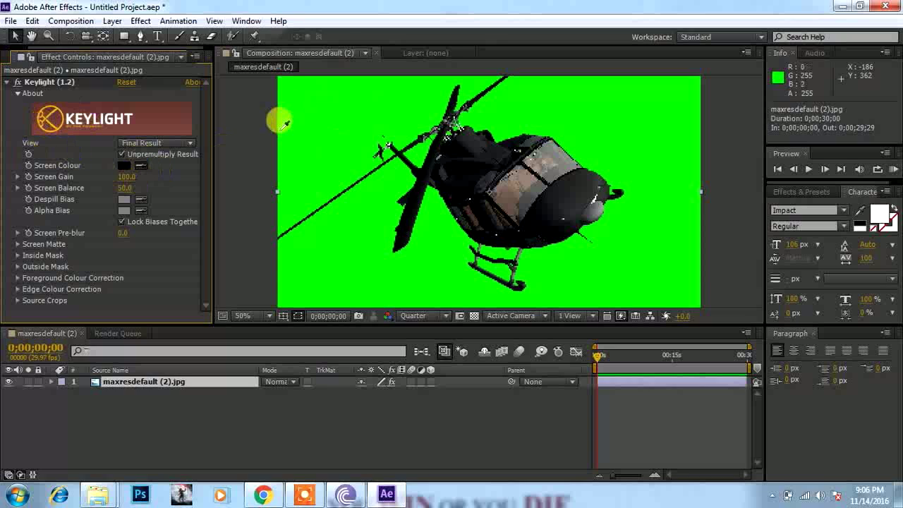
{"action": "left_click", "coordinate": [331, 116]}
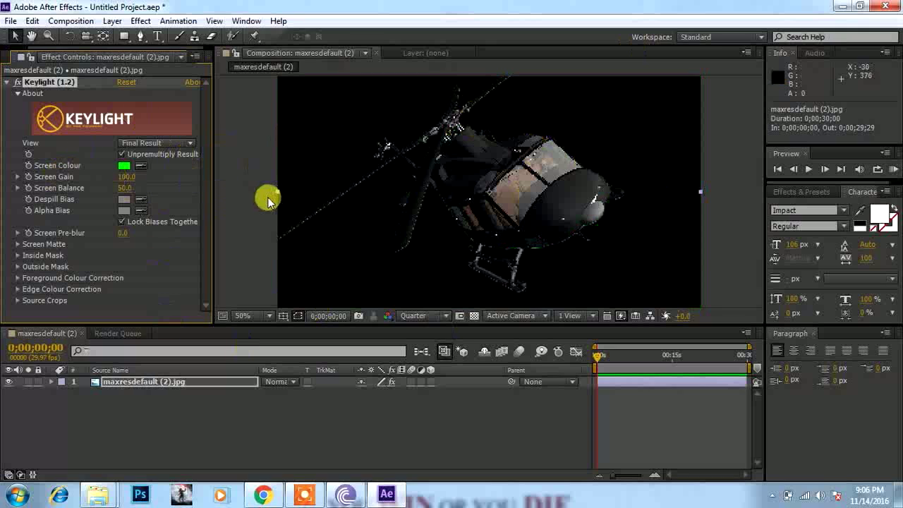
{"action": "key", "text": "ctrl+z"}
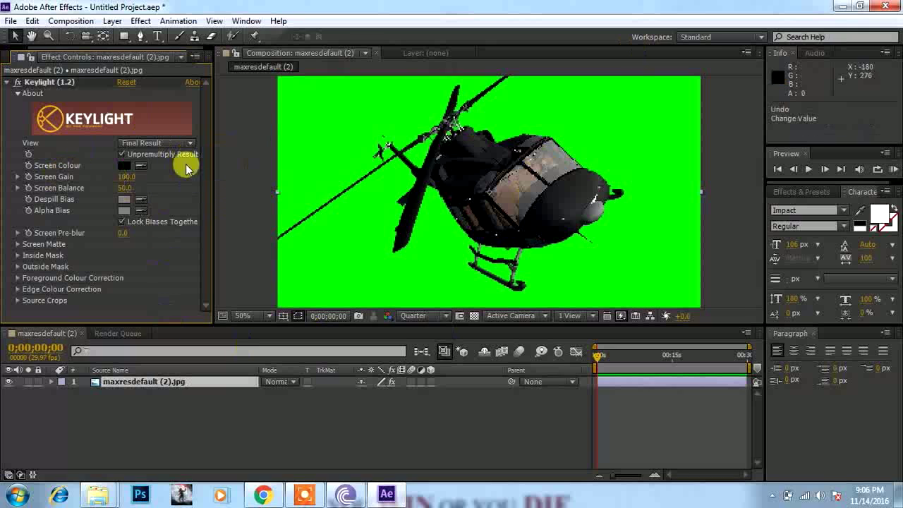
Sample the green background around the helicopter as Keylight's Screen Colour.
{"action": "left_click", "coordinate": [140, 165]}
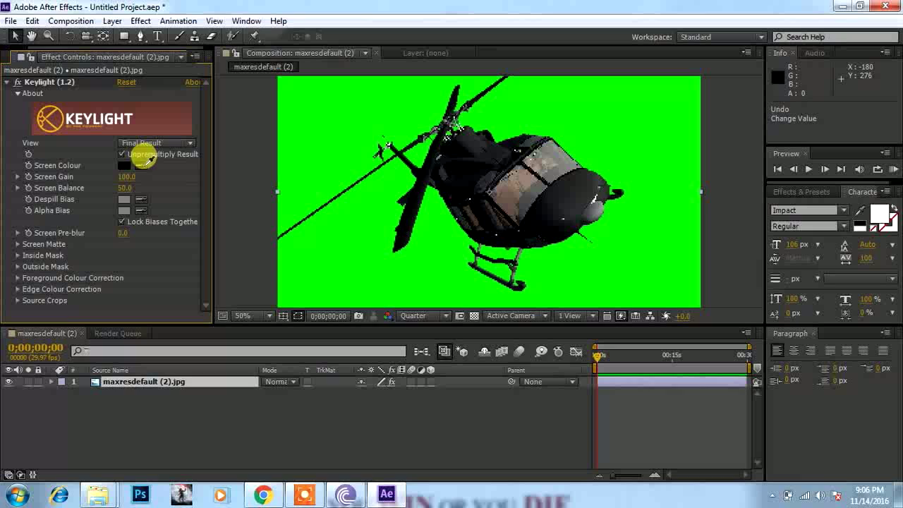
{"action": "left_click", "coordinate": [619, 123]}
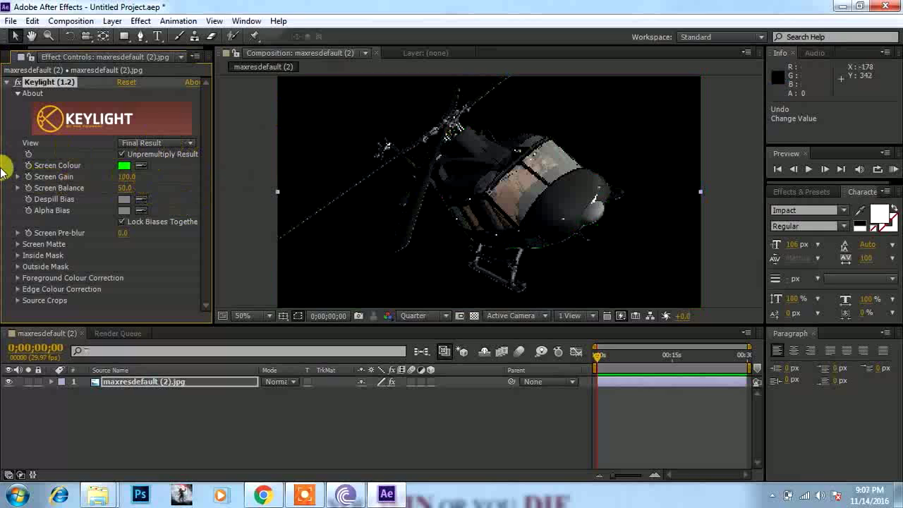
Switch Keylight's view to Screen Matte and set the Screen Balance to 70.
{"action": "left_click", "coordinate": [153, 144]}
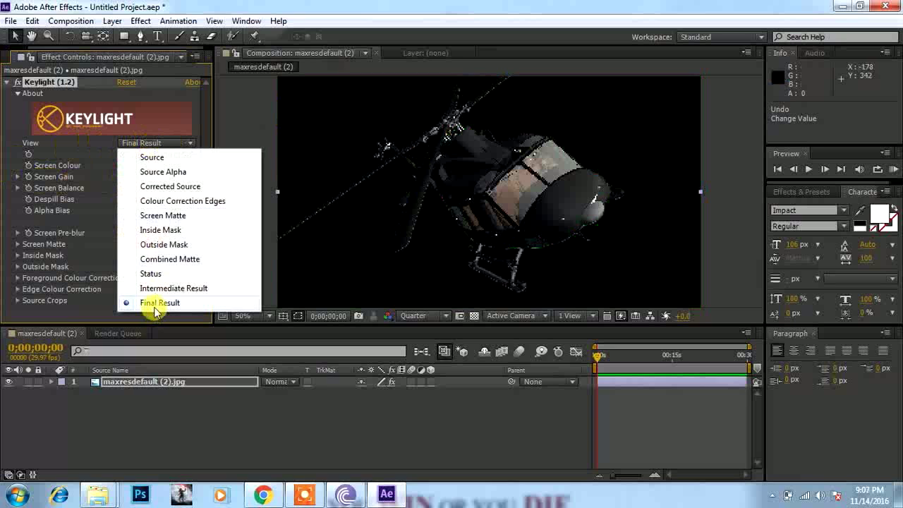
{"action": "left_click", "coordinate": [162, 216]}
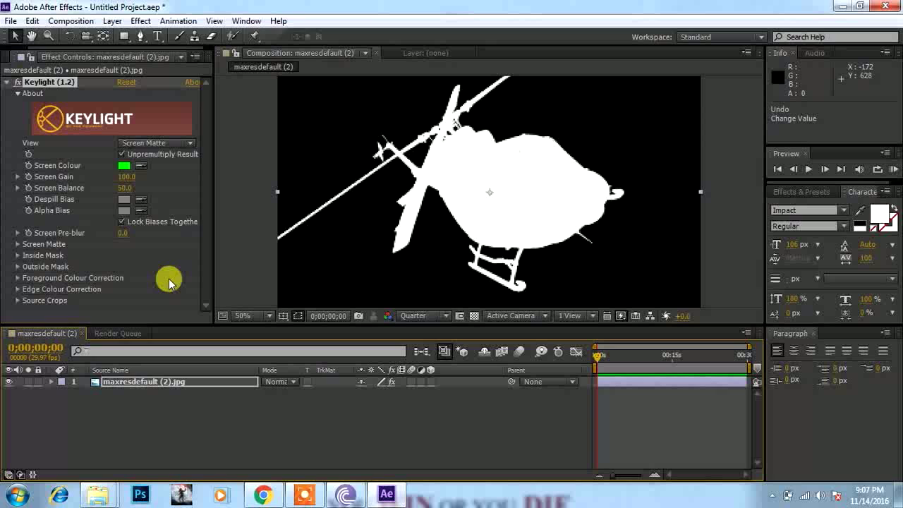
{"action": "left_click", "coordinate": [148, 143]}
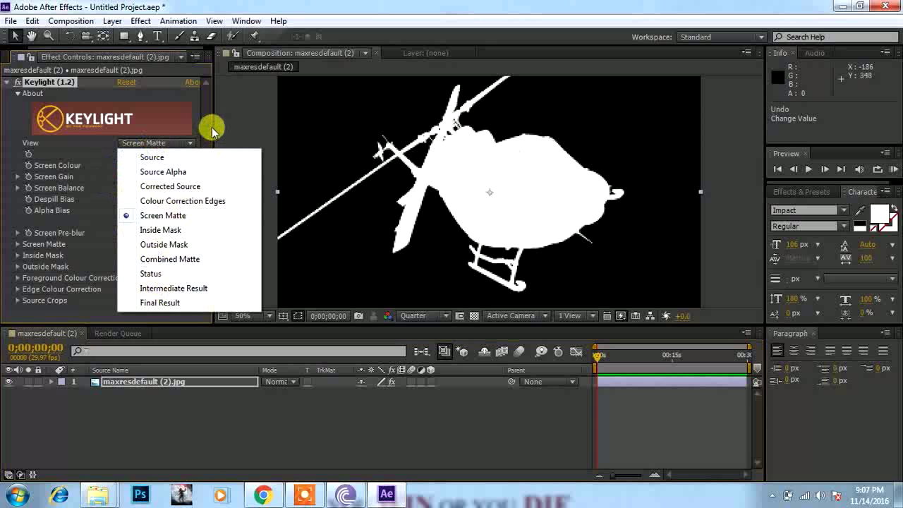
{"action": "left_click", "coordinate": [192, 144]}
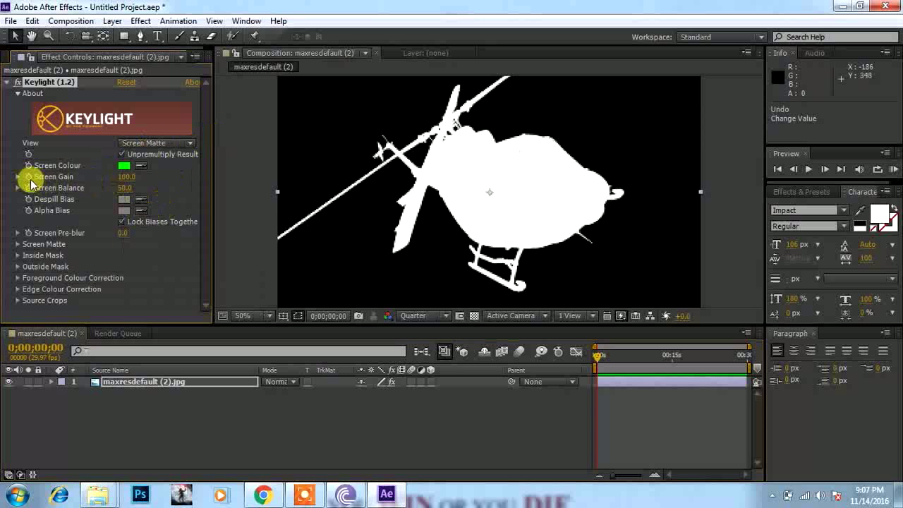
{"action": "mouse_move", "coordinate": [125, 176]}
{"action": "left_mouse_down"}
{"action": "mouse_move", "coordinate": [146, 176]}
{"action": "mouse_move", "coordinate": [125, 178]}
{"action": "left_mouse_up"}
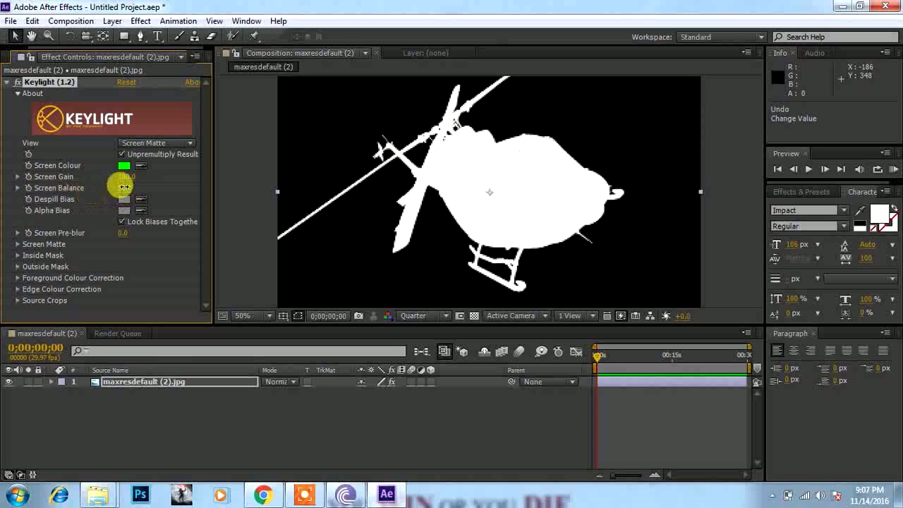
{"action": "left_click_drag", "start_coordinate": [117, 187], "coordinate": [152, 184]}
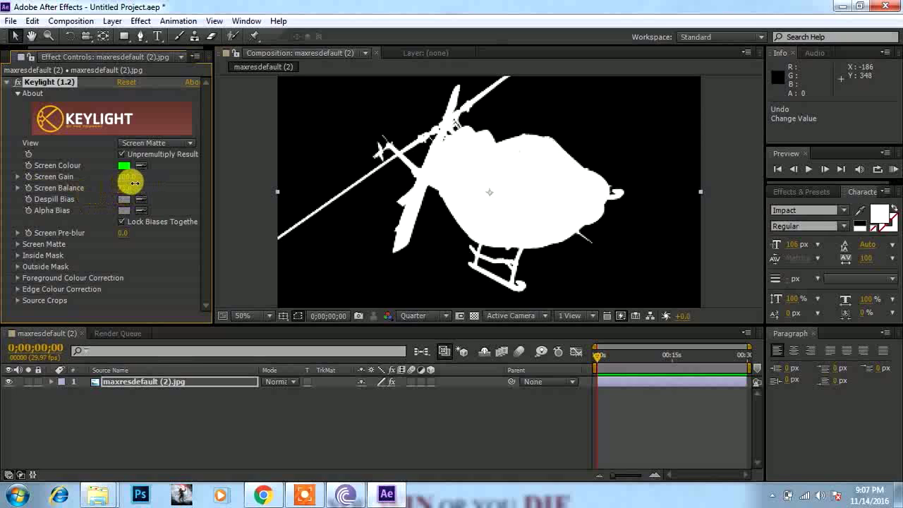
In Keylight's Screen Matte settings, set Clip Black to 5, Clip White to 75 and Screen Softness to 1.
{"action": "left_click", "coordinate": [17, 244]}
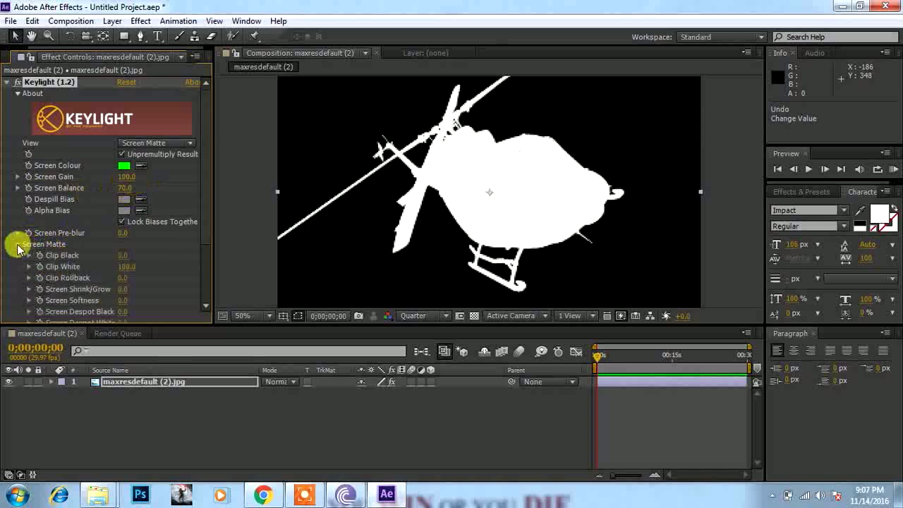
{"action": "scroll", "coordinate": [17, 247], "scroll_direction": "down", "scroll_amount": 1}
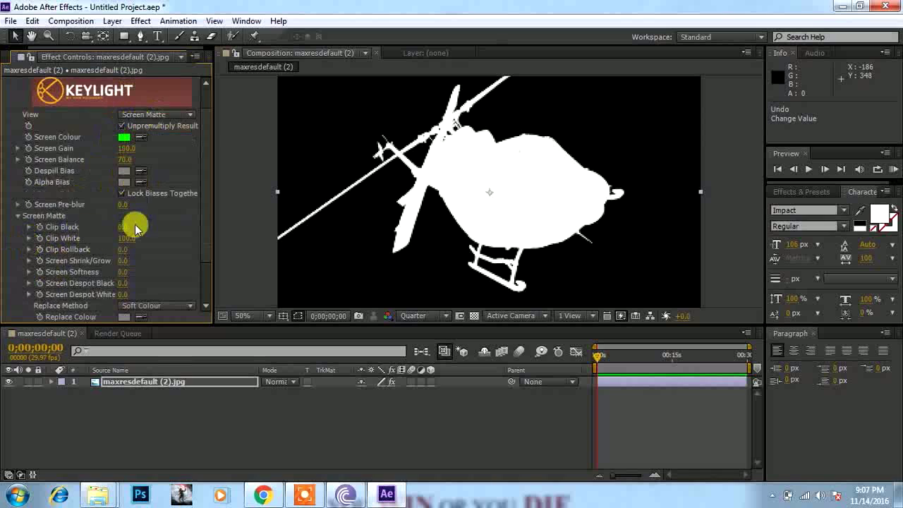
{"action": "scroll", "coordinate": [115, 241], "scroll_direction": "down", "scroll_amount": 1}
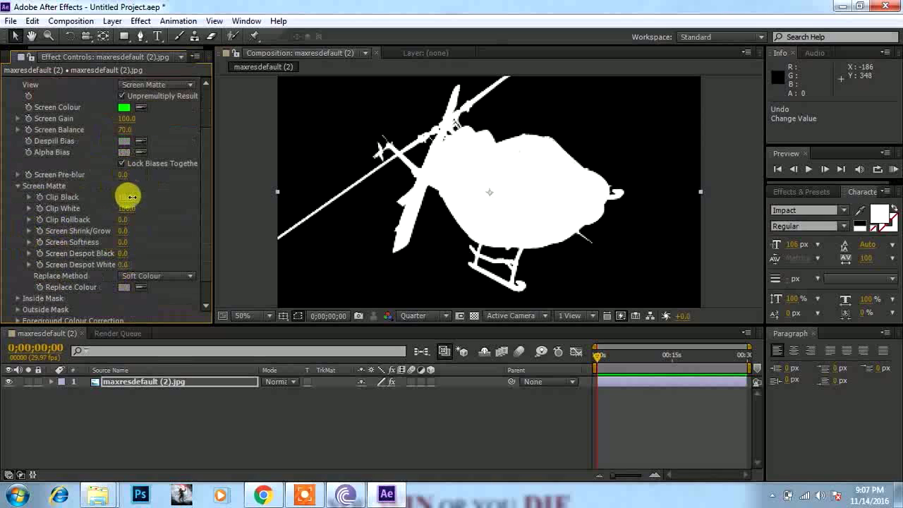
{"action": "left_click_drag", "start_coordinate": [131, 193], "coordinate": [120, 195]}
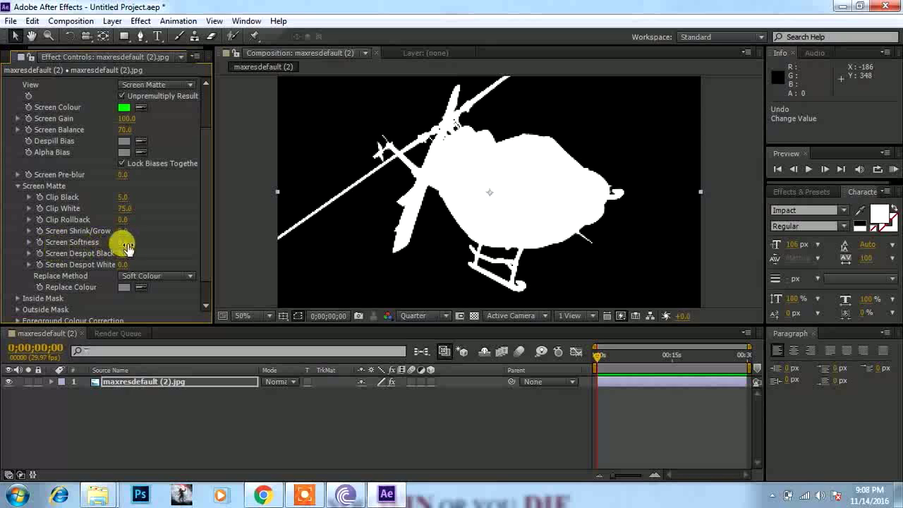
{"action": "left_click_drag", "start_coordinate": [126, 242], "coordinate": [132, 242]}
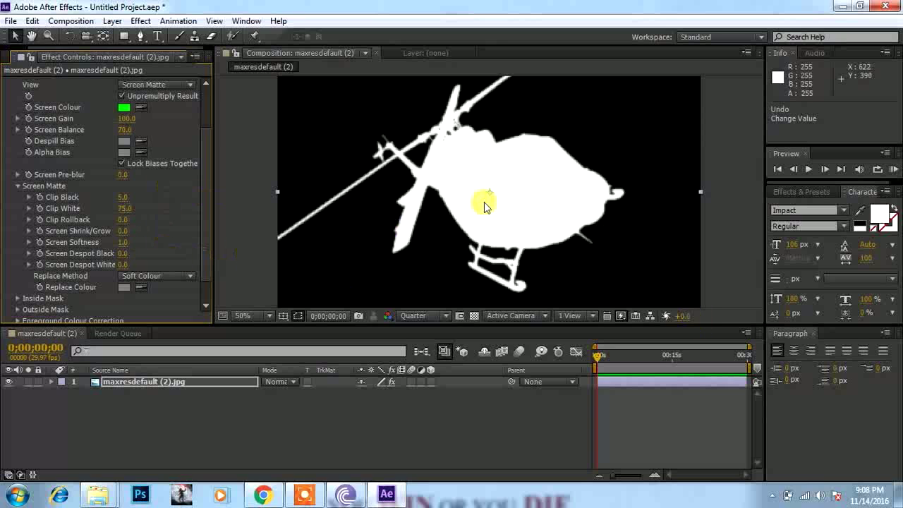
Switch Keylight's view back to Final Result.
{"action": "scroll", "coordinate": [188, 194], "scroll_direction": "down", "scroll_amount": 2}
{"action": "scroll", "coordinate": [162, 230], "scroll_direction": "up", "scroll_amount": 4}
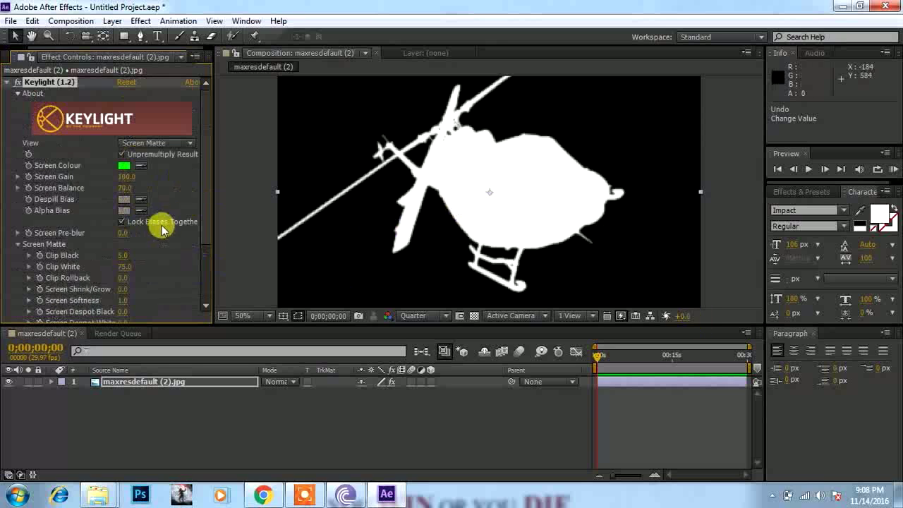
{"action": "left_click", "coordinate": [175, 142]}
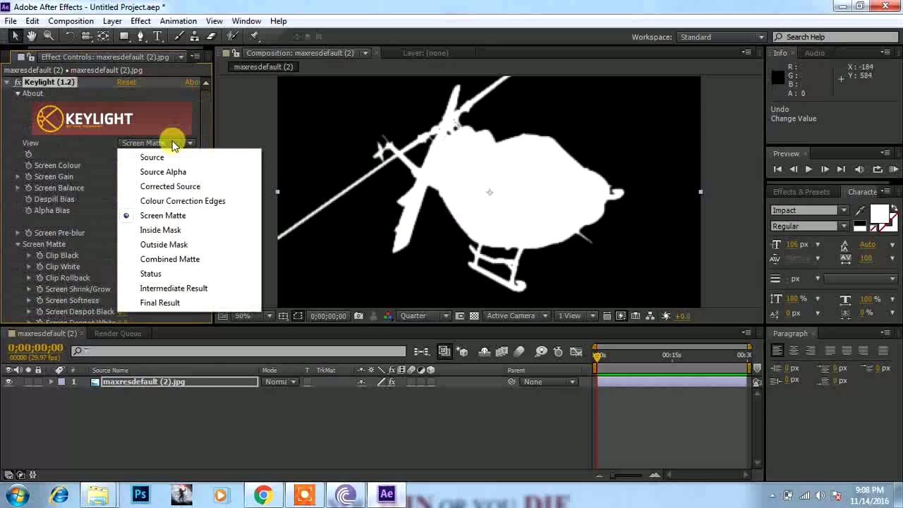
{"action": "left_click", "coordinate": [187, 306]}
{"action": "scroll", "coordinate": [505, 207], "scroll_direction": "up", "scroll_amount": 1}
{"action": "scroll", "coordinate": [504, 206], "scroll_direction": "down", "scroll_amount": 2}
{"action": "scroll", "coordinate": [444, 317], "scroll_direction": "down", "scroll_amount": 2}
{"action": "scroll", "coordinate": [480, 240], "scroll_direction": "up", "scroll_amount": 3}
{"action": "scroll", "coordinate": [432, 224], "scroll_direction": "down", "scroll_amount": 1}
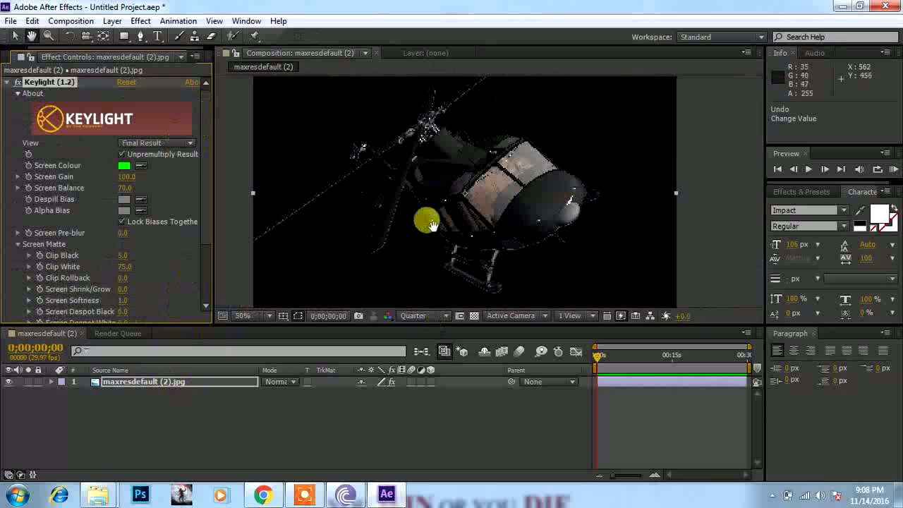
Set the composition's preview resolution to Full, leaving the helicopter layer at its original position.
{"action": "left_click_drag", "start_coordinate": [432, 225], "coordinate": [425, 228]}
{"action": "left_click", "coordinate": [424, 315]}
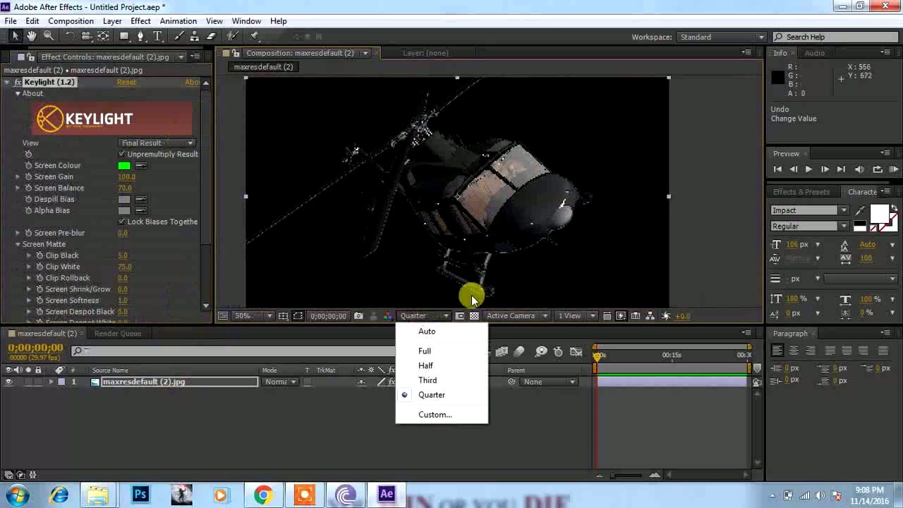
{"action": "left_click", "coordinate": [425, 351]}
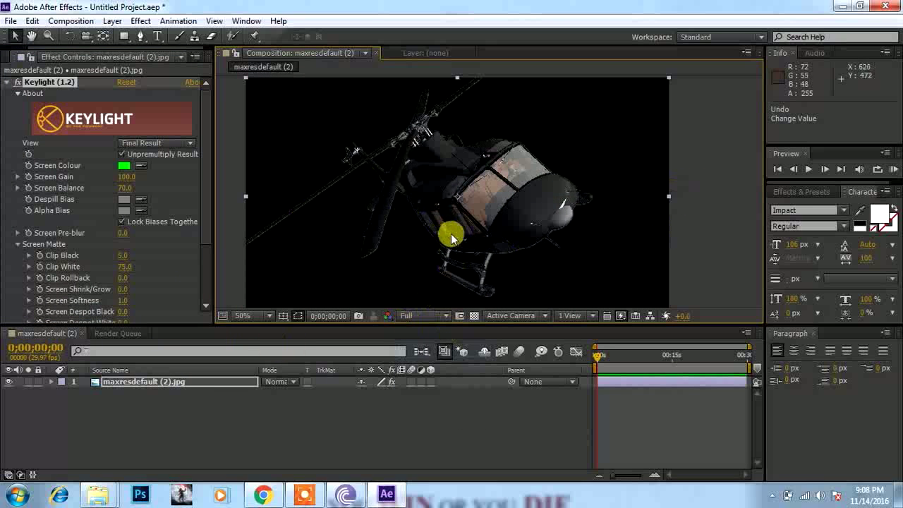
{"action": "left_click_drag", "start_coordinate": [494, 203], "coordinate": [514, 217]}
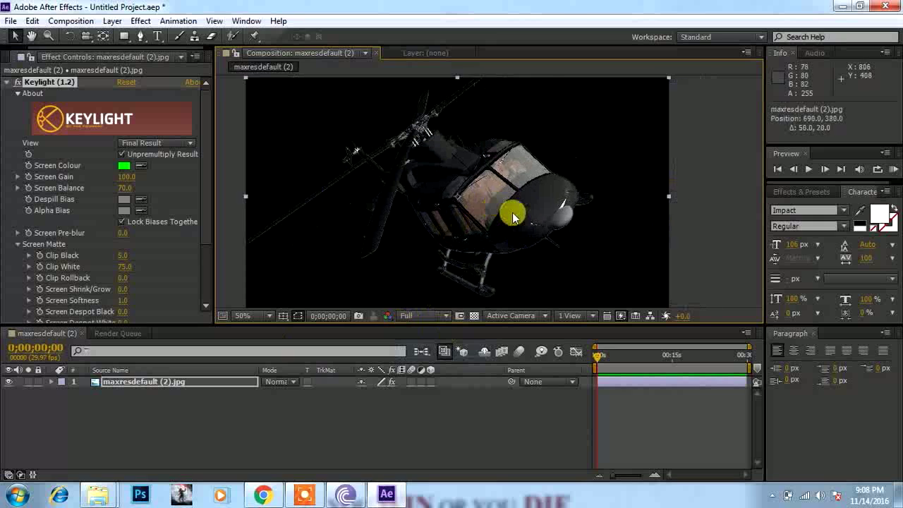
{"action": "key", "text": "ctrl+z"}
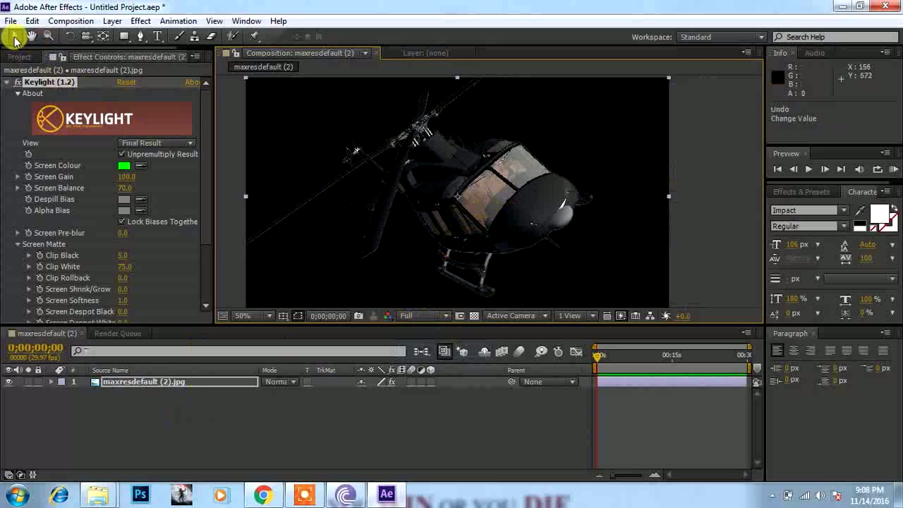
Import the cloud image background-video-poster8876651_lrg.jpg from My Videos into the project.
{"action": "left_click", "coordinate": [17, 56]}
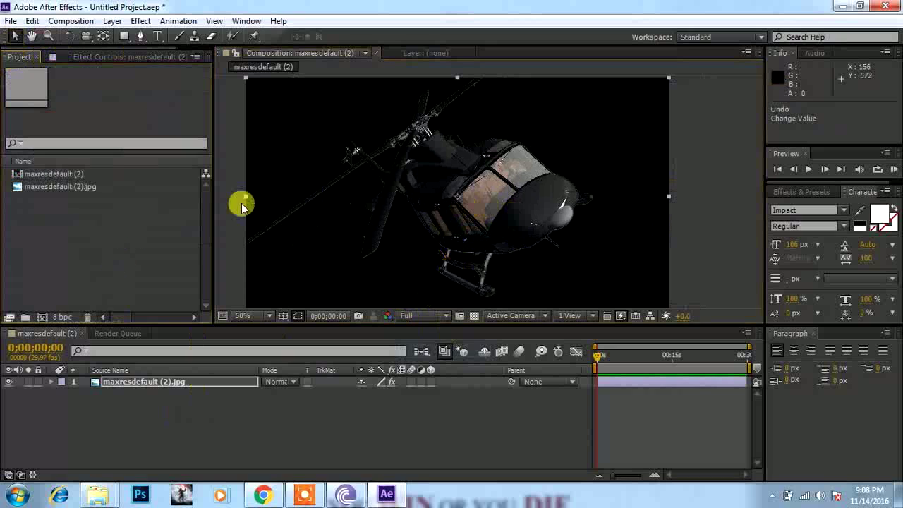
{"action": "key", "text": "h"}
{"action": "left_click_drag", "start_coordinate": [535, 214], "coordinate": [568, 191]}
{"action": "double_click", "coordinate": [90, 271]}
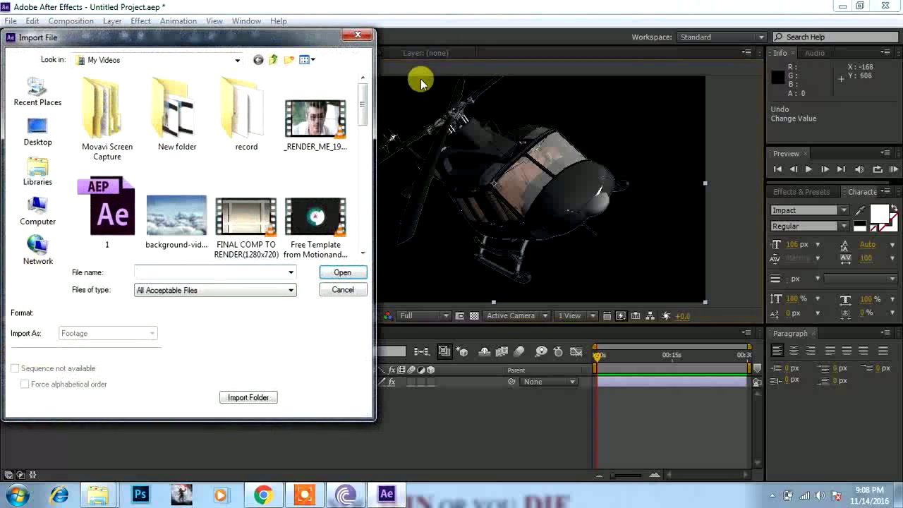
{"action": "left_click", "coordinate": [358, 34]}
{"action": "double_click", "coordinate": [98, 229]}
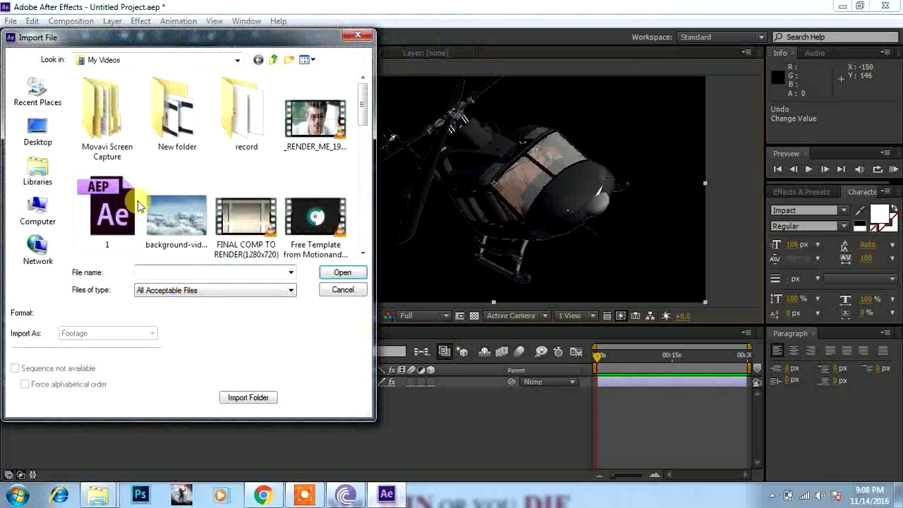
{"action": "left_click", "coordinate": [176, 226]}
{"action": "left_click", "coordinate": [343, 273]}
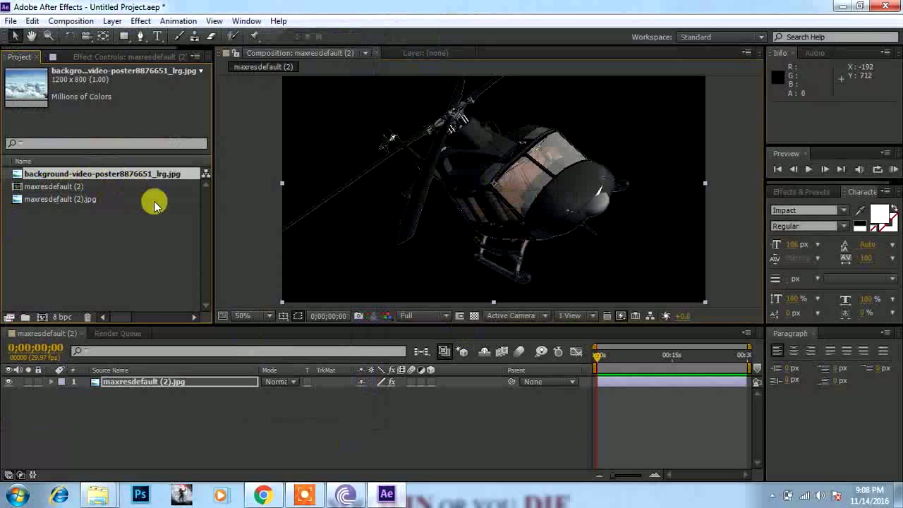
Add the imported cloud image to the composition beneath the keyed helicopter layer.
{"action": "left_click_drag", "start_coordinate": [149, 173], "coordinate": [94, 438]}
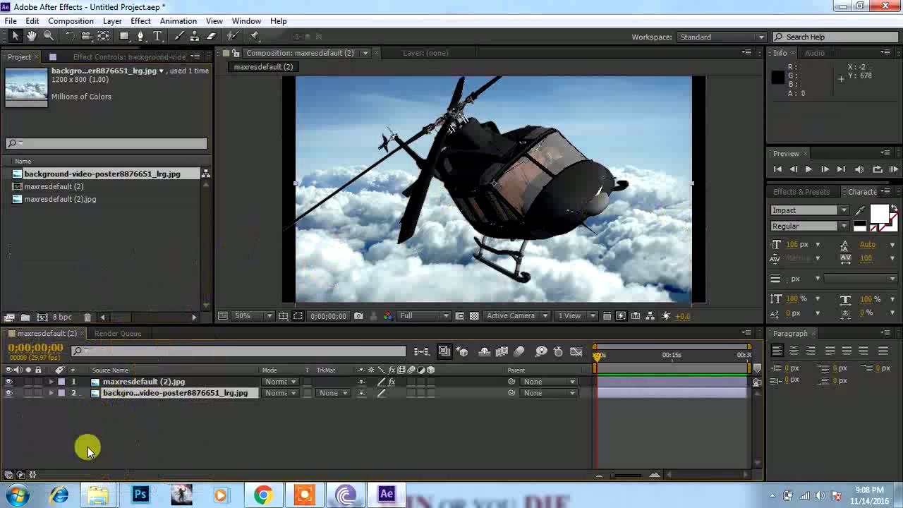
{"action": "scroll", "coordinate": [628, 205], "scroll_direction": "down", "scroll_amount": 2}
{"action": "scroll", "coordinate": [628, 204], "scroll_direction": "up", "scroll_amount": 2}
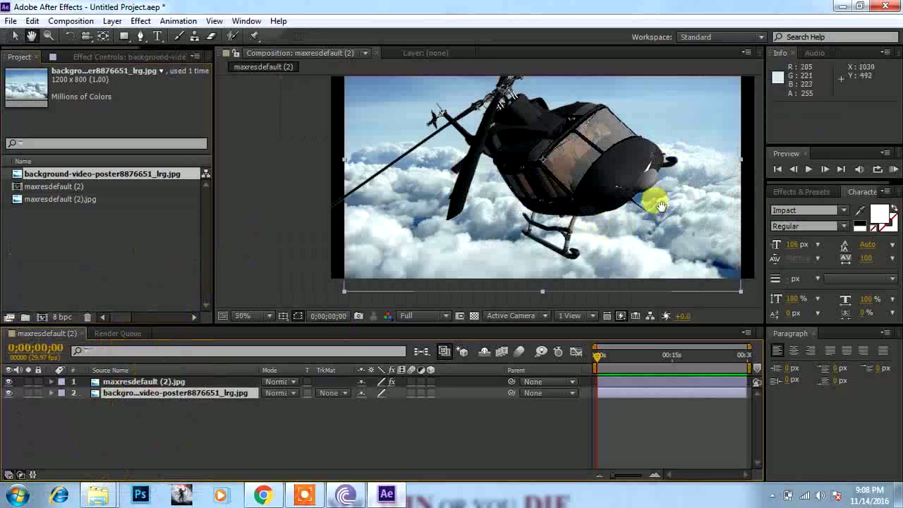
Scale the cloud background layer to about 118% by 120% so that it covers the whole frame.
{"action": "left_click_drag", "start_coordinate": [651, 200], "coordinate": [526, 191]}
{"action": "scroll", "coordinate": [527, 191], "scroll_direction": "down", "scroll_amount": 2}
{"action": "left_click_drag", "start_coordinate": [566, 236], "coordinate": [595, 256]}
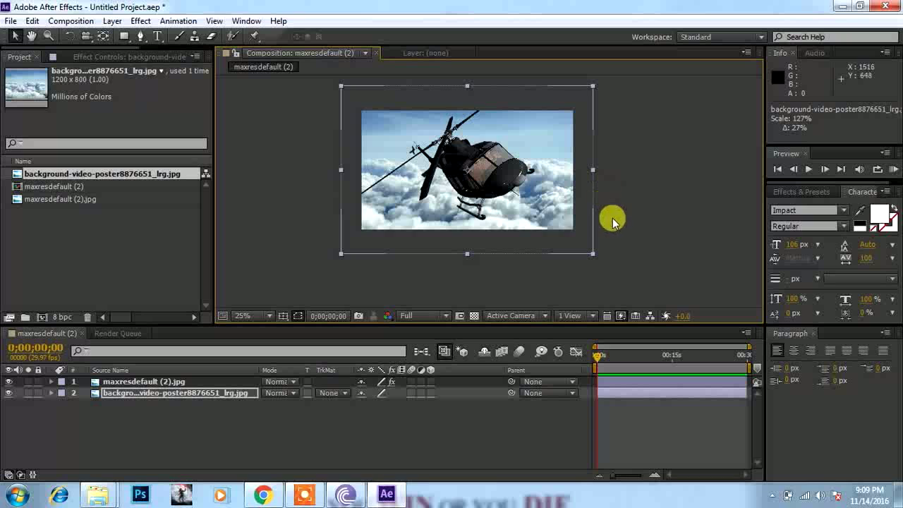
{"action": "left_click_drag", "start_coordinate": [593, 259], "coordinate": [585, 254]}
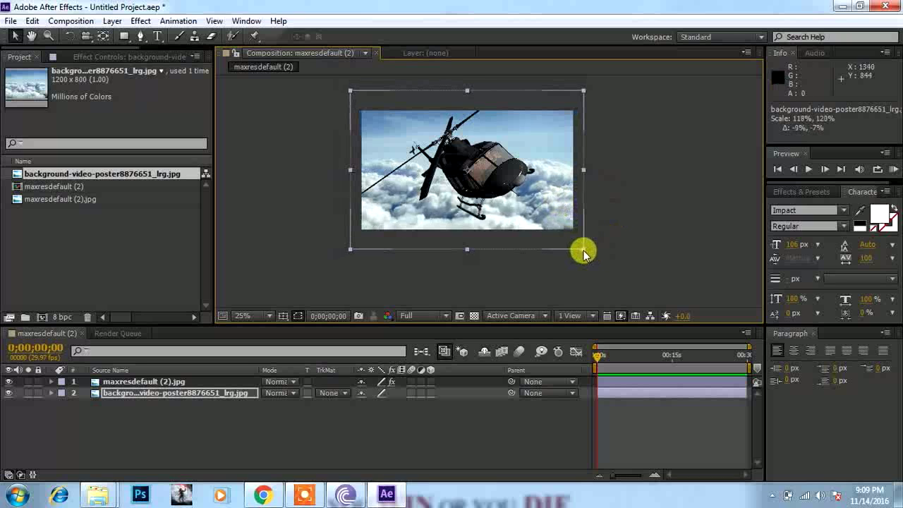
{"action": "scroll", "coordinate": [603, 195], "scroll_direction": "up", "scroll_amount": 3}
{"action": "scroll", "coordinate": [639, 209], "scroll_direction": "down", "scroll_amount": 3}
{"action": "scroll", "coordinate": [672, 219], "scroll_direction": "up", "scroll_amount": 2}
{"action": "left_click", "coordinate": [633, 211]}
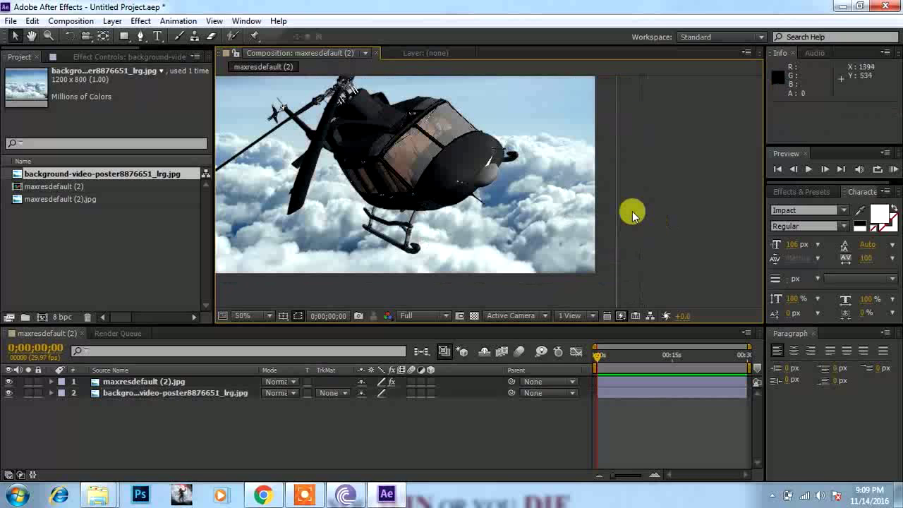
Move the helicopter layer to position about 652, 352 and scale it down within the frame.
{"action": "left_click_drag", "start_coordinate": [585, 209], "coordinate": [661, 216]}
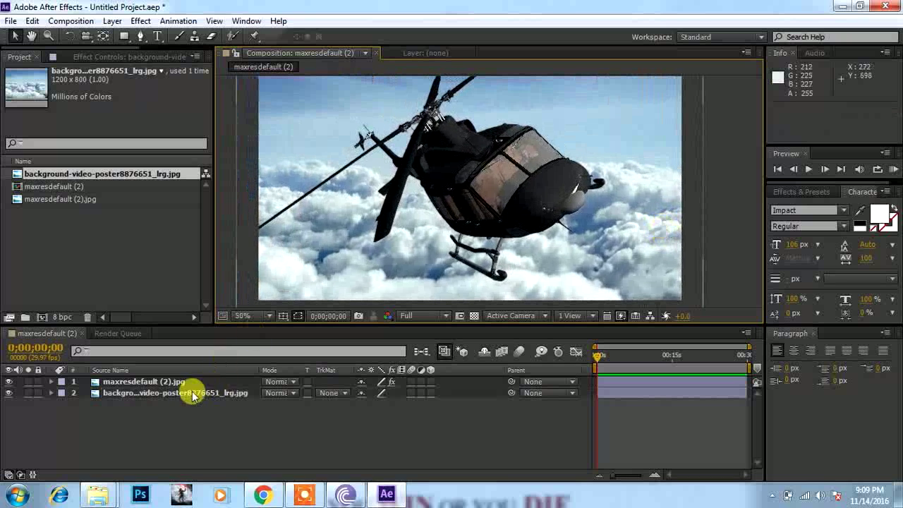
{"action": "left_click", "coordinate": [189, 385]}
{"action": "left_click", "coordinate": [192, 395]}
{"action": "mouse_move", "coordinate": [493, 186]}
{"action": "left_mouse_down"}
{"action": "mouse_move", "coordinate": [517, 197]}
{"action": "mouse_move", "coordinate": [497, 183]}
{"action": "left_mouse_up"}
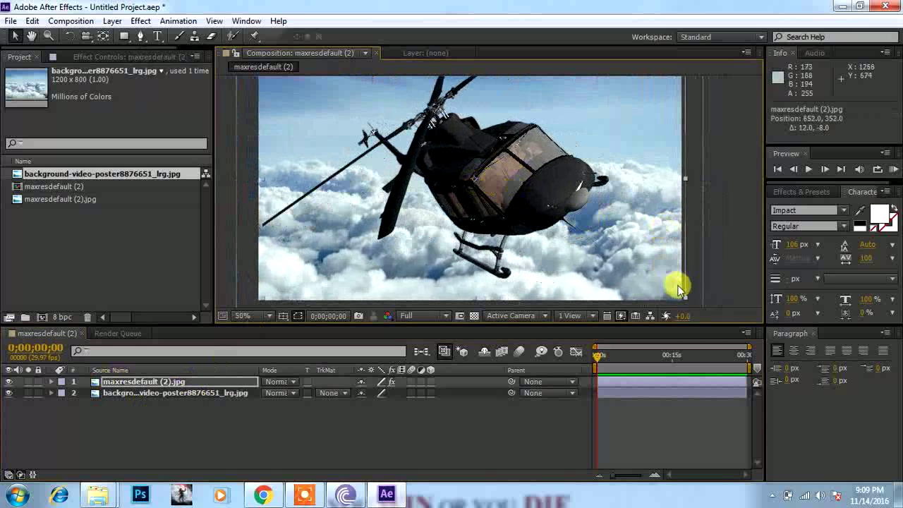
{"action": "scroll", "coordinate": [662, 263], "scroll_direction": "down", "scroll_amount": 1}
{"action": "left_click_drag", "start_coordinate": [674, 278], "coordinate": [656, 276]}
{"action": "left_click", "coordinate": [720, 244]}
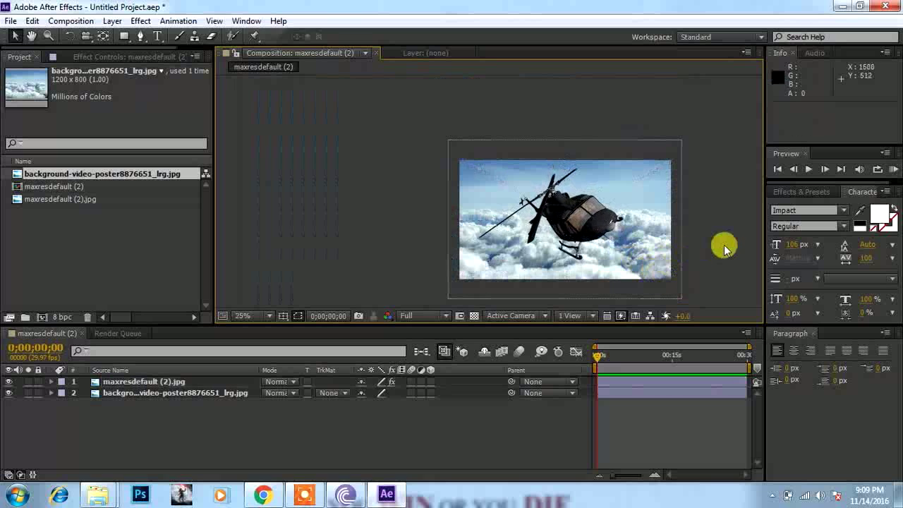
Inspect the composited helicopter against the clouds, both close up and at full frame, with the playhead at the start.
{"action": "scroll", "coordinate": [689, 241], "scroll_direction": "up", "scroll_amount": 1}
{"action": "scroll", "coordinate": [688, 241], "scroll_direction": "down", "scroll_amount": 1}
{"action": "scroll", "coordinate": [689, 240], "scroll_direction": "up", "scroll_amount": 1}
{"action": "scroll", "coordinate": [652, 261], "scroll_direction": "down", "scroll_amount": 1}
{"action": "scroll", "coordinate": [601, 257], "scroll_direction": "up", "scroll_amount": 1}
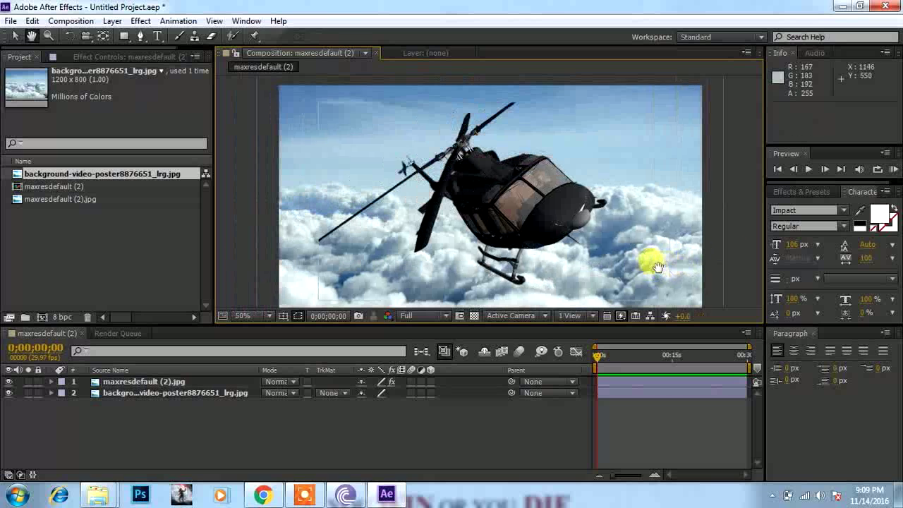
{"action": "left_click_drag", "start_coordinate": [600, 257], "coordinate": [603, 212]}
{"action": "scroll", "coordinate": [602, 233], "scroll_direction": "down", "scroll_amount": 1}
{"action": "scroll", "coordinate": [611, 225], "scroll_direction": "up", "scroll_amount": 1}
{"action": "scroll", "coordinate": [603, 215], "scroll_direction": "down", "scroll_amount": 1}
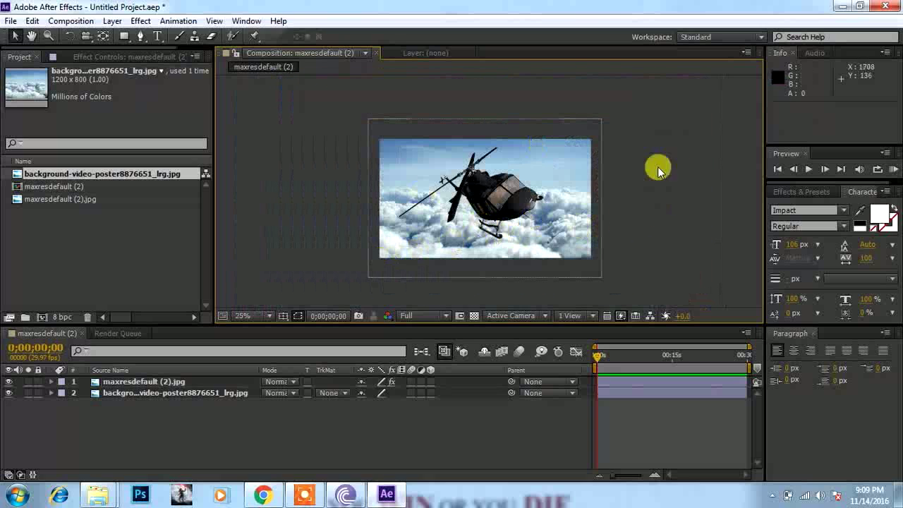
{"action": "scroll", "coordinate": [575, 236], "scroll_direction": "up", "scroll_amount": 2}
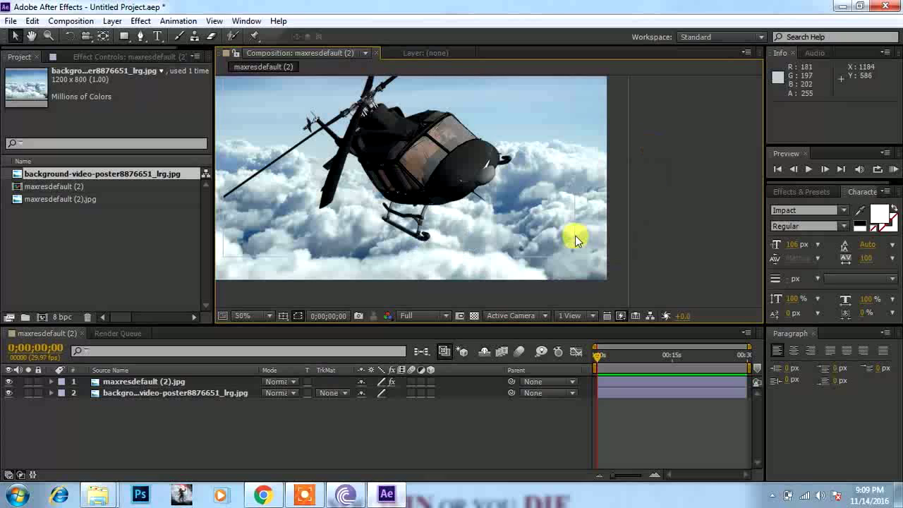
{"action": "scroll", "coordinate": [558, 234], "scroll_direction": "down", "scroll_amount": 2}
{"action": "scroll", "coordinate": [554, 233], "scroll_direction": "up", "scroll_amount": 3}
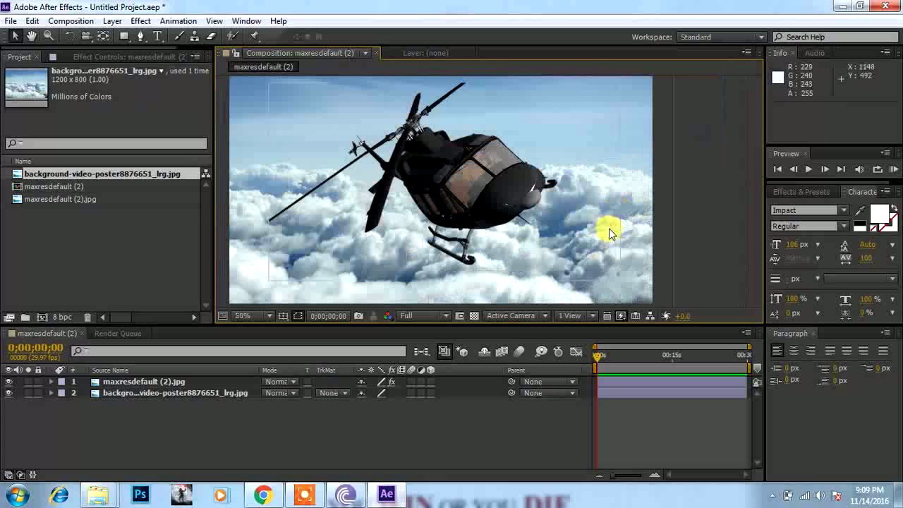
{"action": "scroll", "coordinate": [607, 212], "scroll_direction": "down", "scroll_amount": 1}
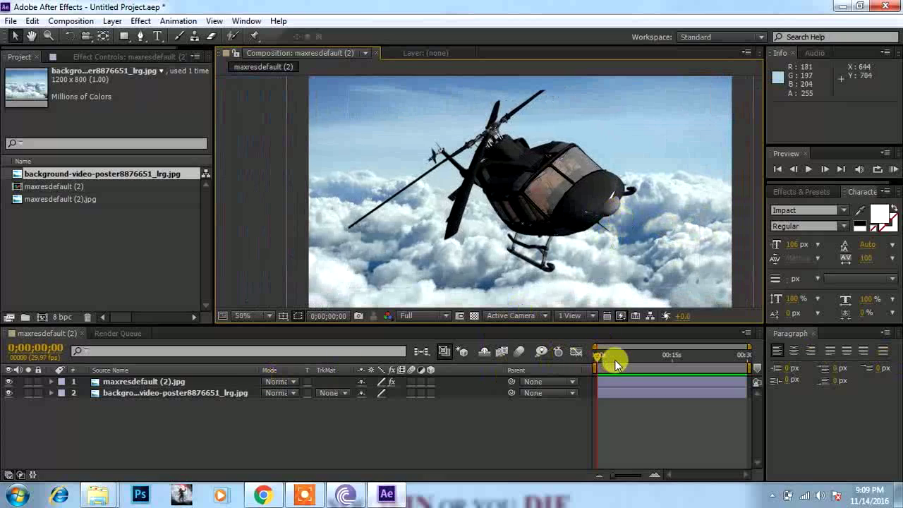
{"action": "mouse_move", "coordinate": [599, 356]}
{"action": "left_mouse_down"}
{"action": "mouse_move", "coordinate": [718, 356]}
{"action": "mouse_move", "coordinate": [598, 372]}
{"action": "left_mouse_up"}
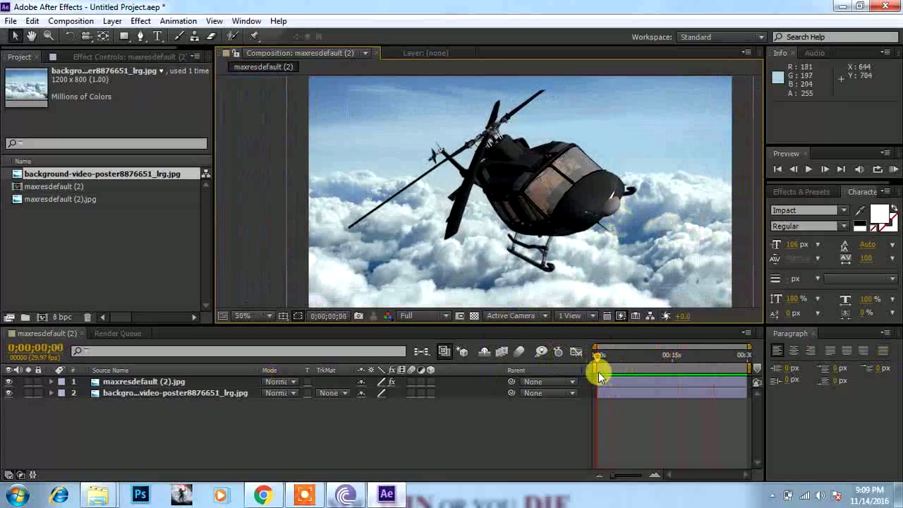